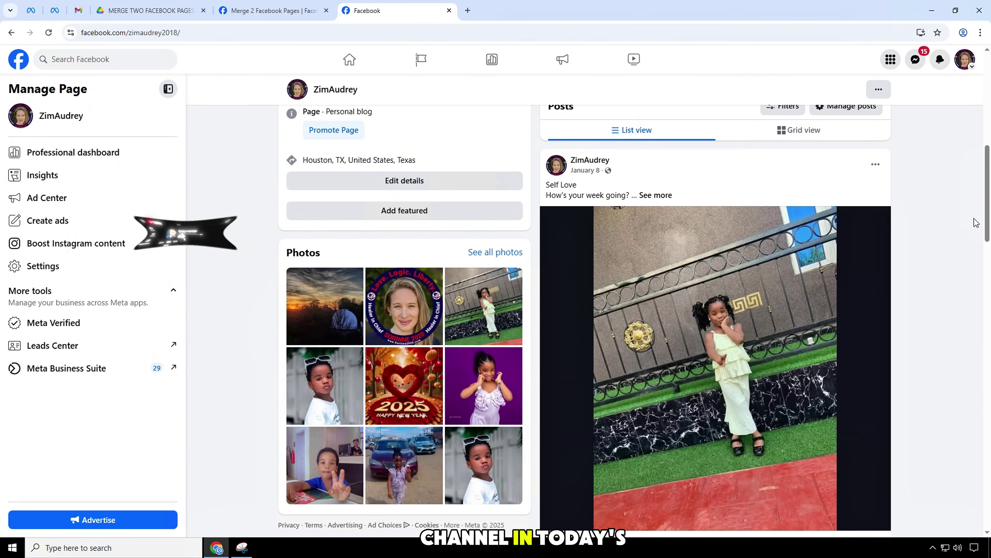
# Step: Open the Page's Page setup settings from its more-options menu
pyautogui.scroll(8, 932, 243)
pyautogui.click(879, 309)
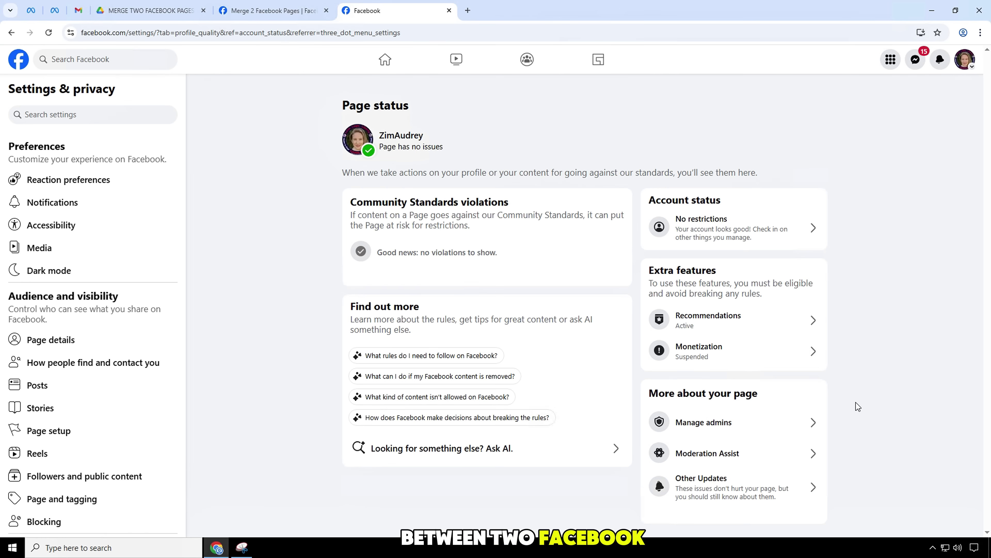
pyautogui.click(59, 431)
pyautogui.scroll(-2, 446, 391)
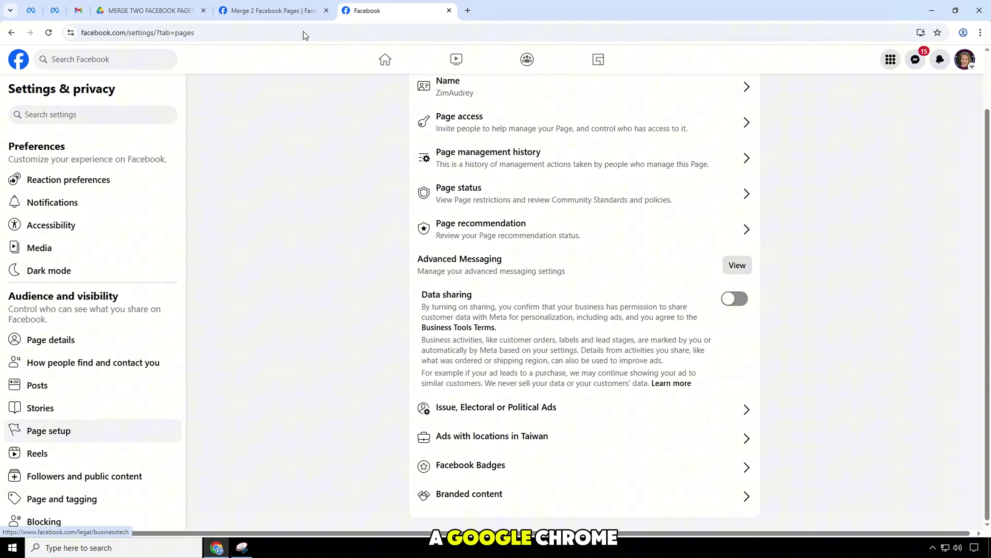
# Step: Review the Merge 2 Facebook Pages eligibility requirements: same name, address, Business Manager, and exceptions
pyautogui.click(274, 10)
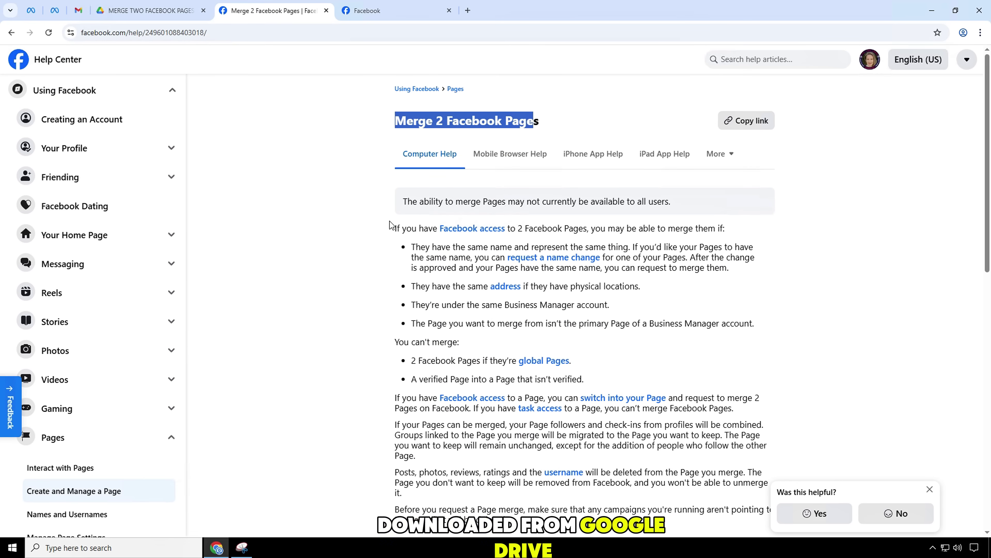
pyautogui.moveTo(393, 228); pyautogui.dragTo(725, 229)
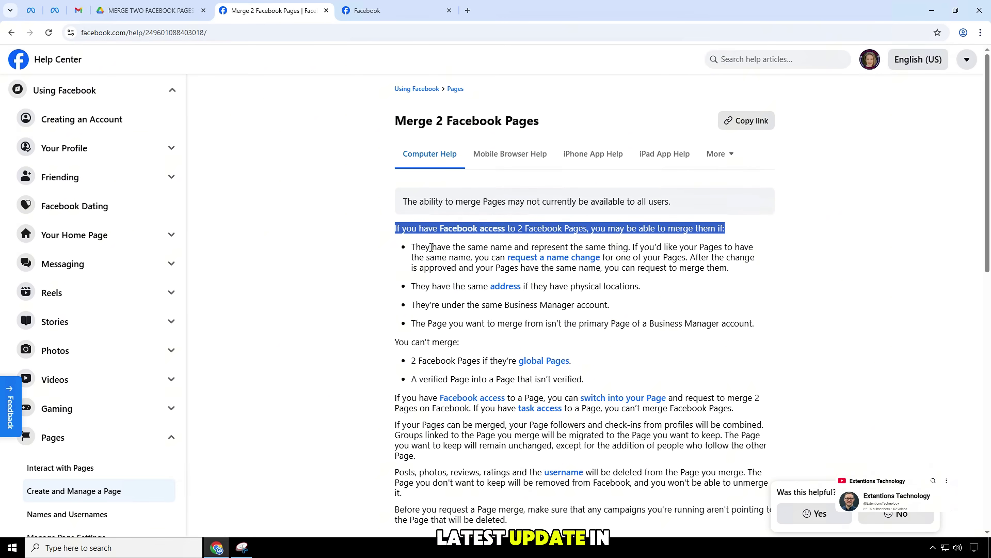
pyautogui.moveTo(411, 247); pyautogui.dragTo(737, 277)
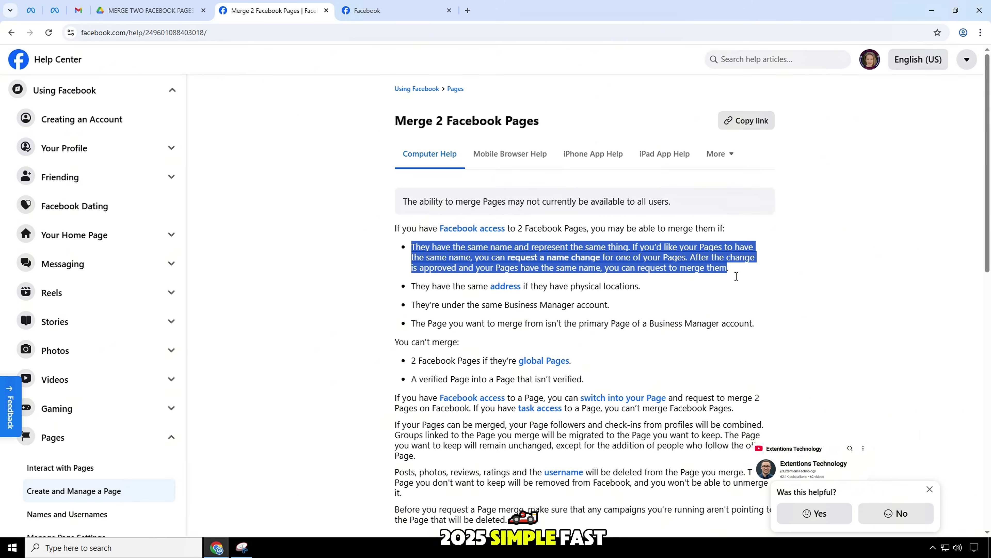
pyautogui.moveTo(411, 286); pyautogui.dragTo(610, 306)
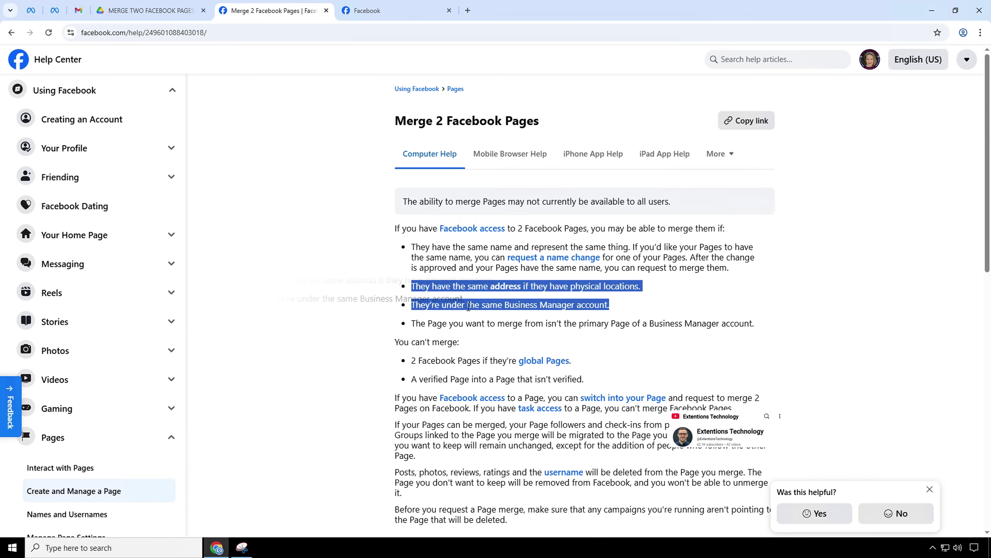
pyautogui.moveTo(412, 323); pyautogui.dragTo(471, 344)
pyautogui.moveTo(411, 360); pyautogui.dragTo(579, 362)
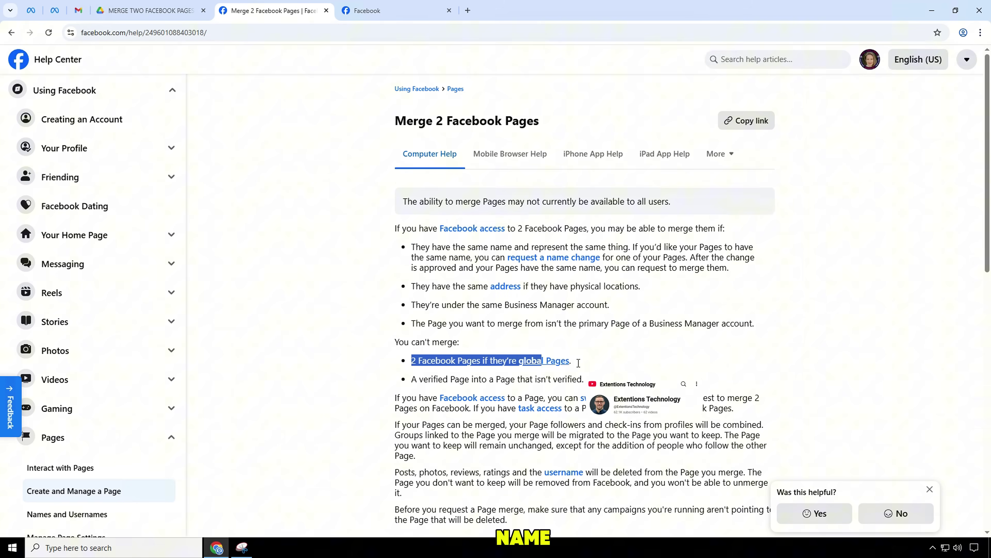
pyautogui.moveTo(411, 379); pyautogui.dragTo(584, 379)
# Step: Read further down the help article through the merging steps, then recheck the same-name requirement
pyautogui.scroll(-5, 507, 351)
pyautogui.click(310, 327)
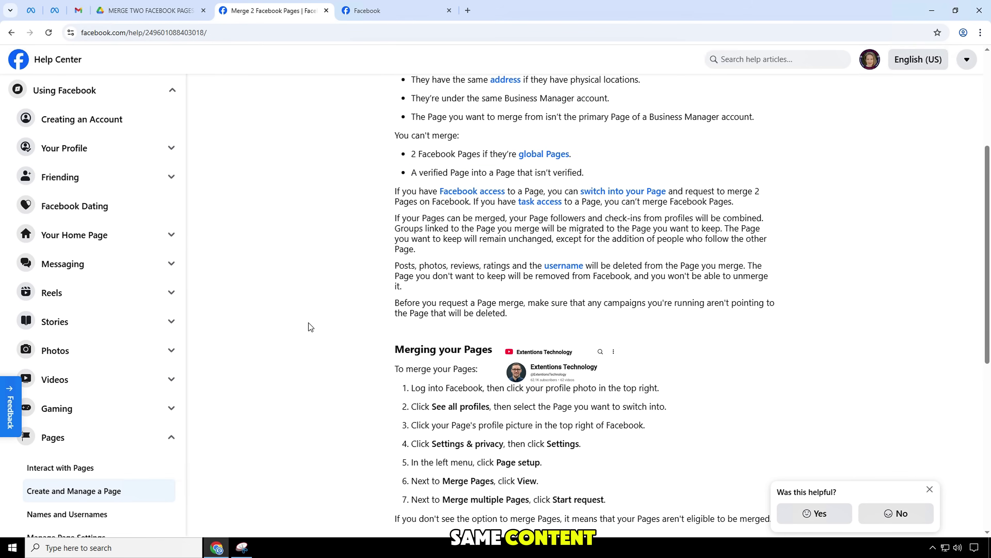
pyautogui.scroll(-4, 433, 276)
pyautogui.moveTo(416, 231); pyautogui.dragTo(468, 346)
pyautogui.click(468, 346)
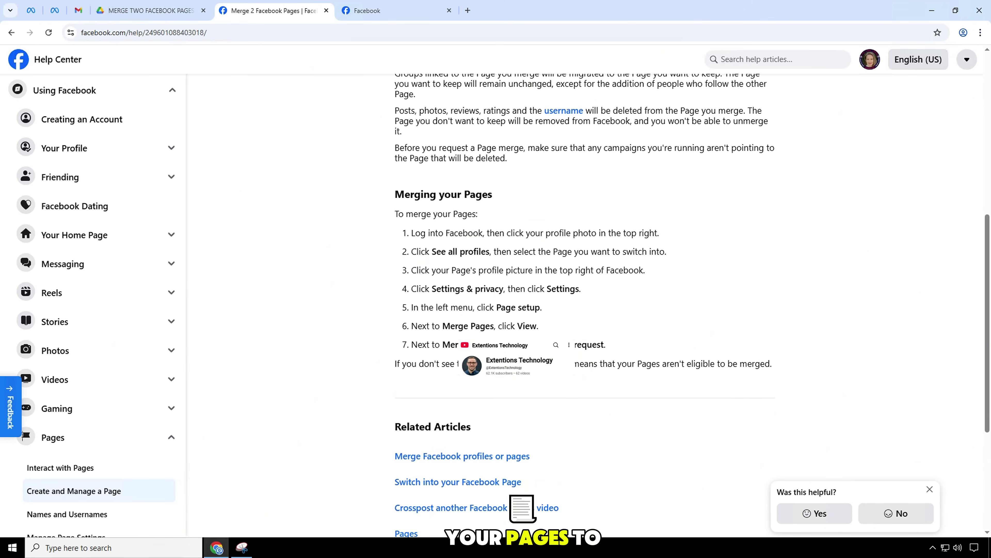
pyautogui.scroll(10, 468, 346)
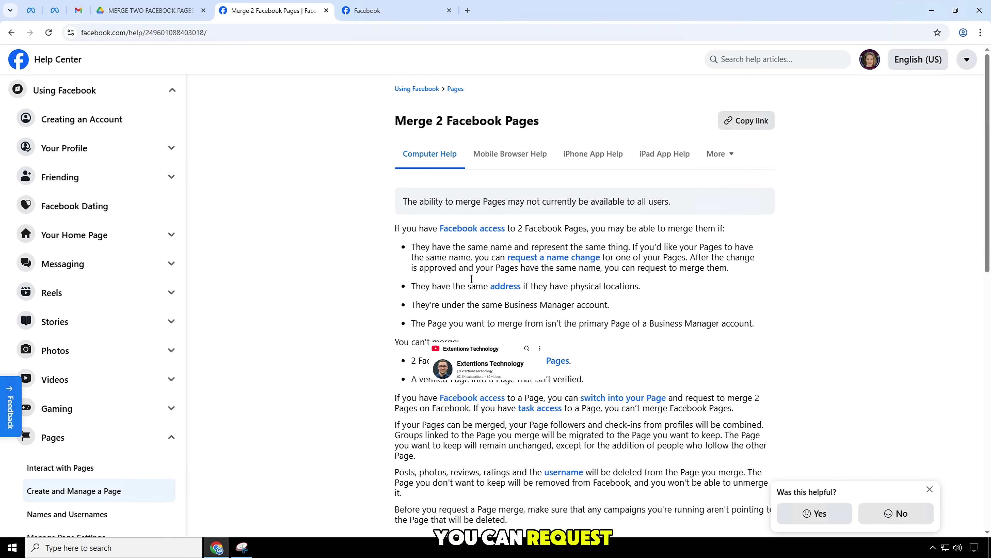
pyautogui.moveTo(411, 245); pyautogui.dragTo(506, 257)
pyautogui.click(402, 227)
# Step: Download MERGE TWO FACEBOOK PAGES.zip from the Google Drive file preview
pyautogui.click(149, 10)
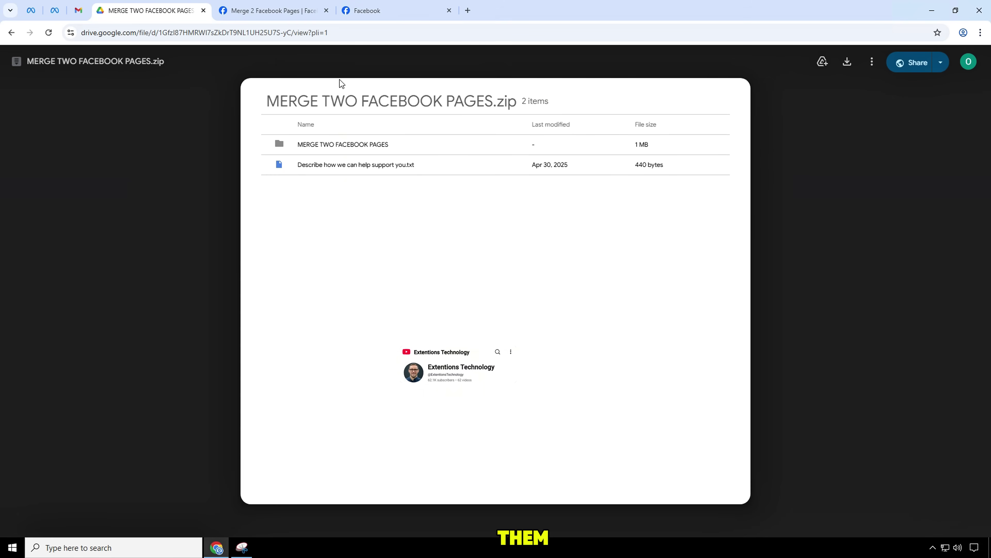
pyautogui.moveTo(267, 101); pyautogui.dragTo(493, 101)
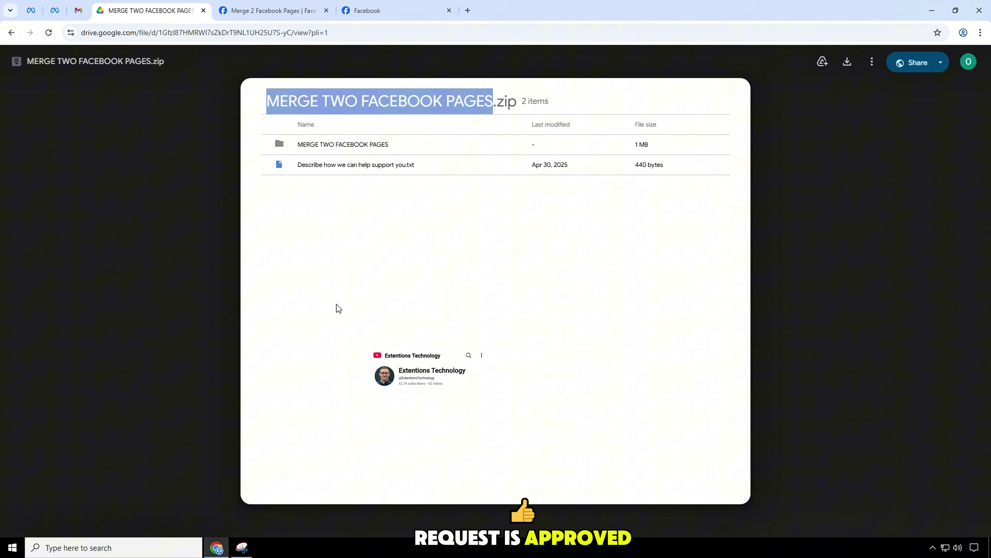
pyautogui.click(627, 90)
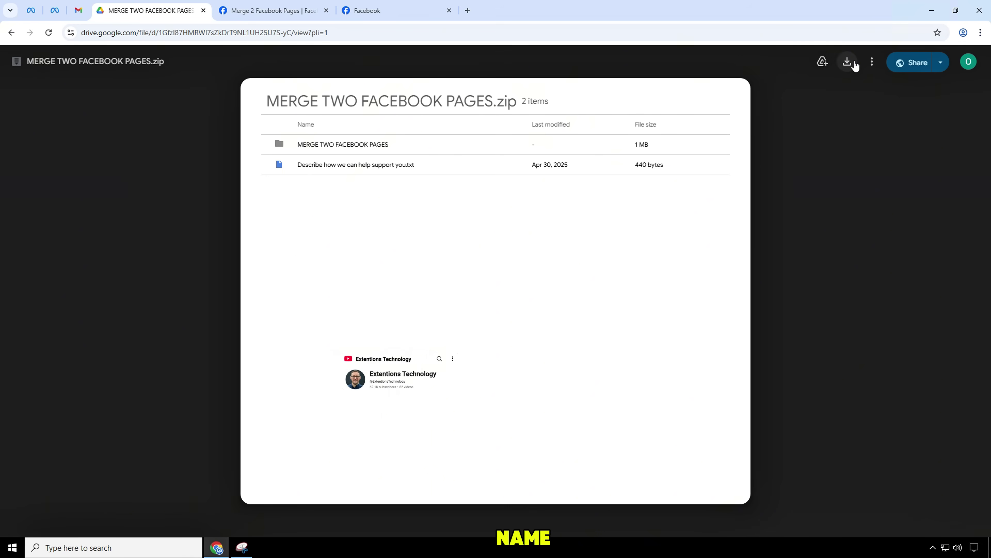
pyautogui.click(848, 62)
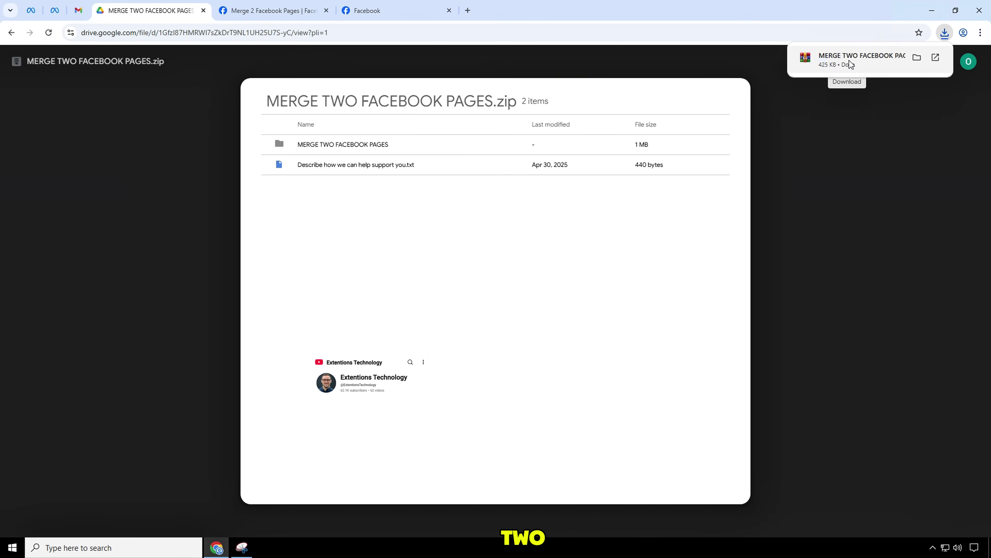
# Step: Turn on Developer mode on Chrome's Extensions page and open the downloaded zip in WinRAR
pyautogui.click(981, 32)
pyautogui.moveTo(838, 230)
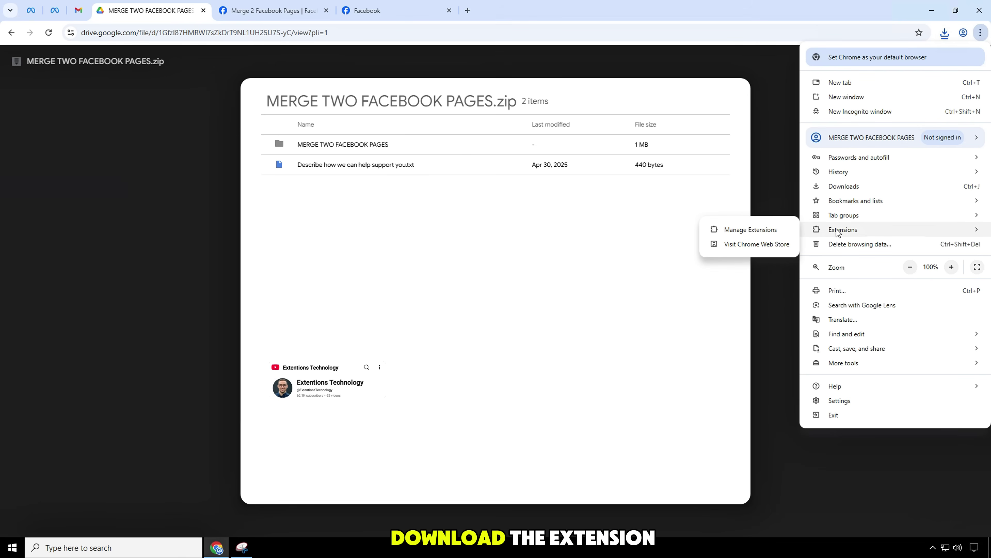
pyautogui.click(750, 230)
pyautogui.moveTo(914, 59); pyautogui.dragTo(970, 63)
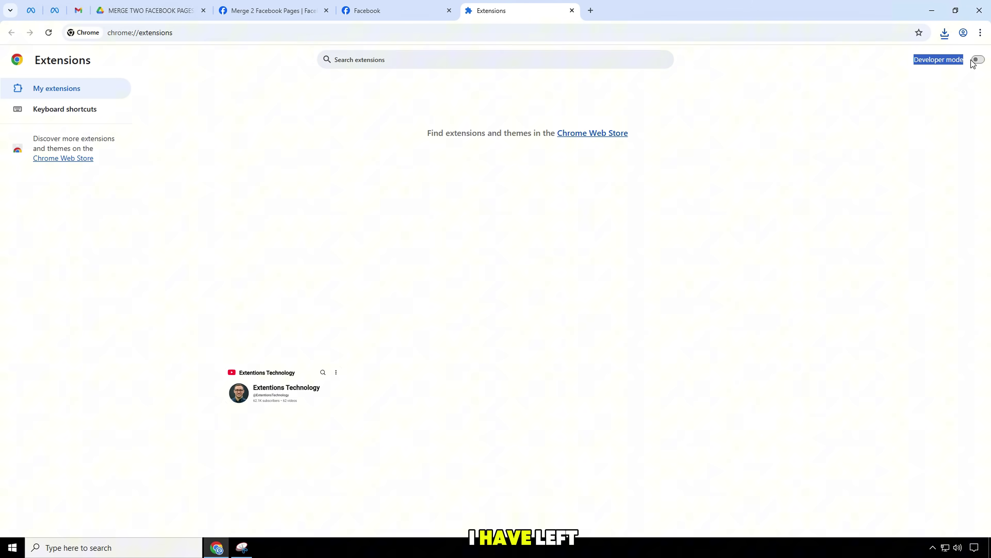
pyautogui.click(976, 60)
pyautogui.doubleClick(957, 64)
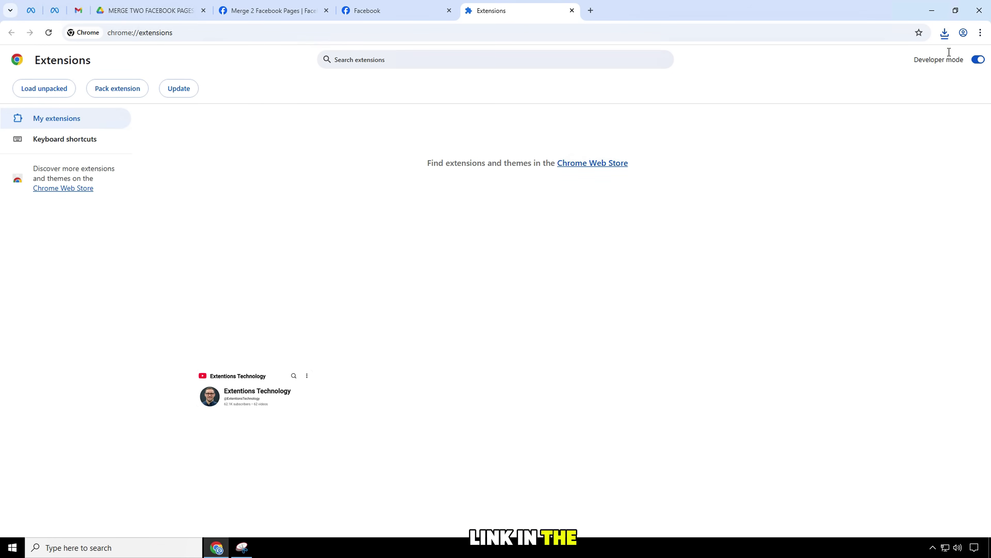
pyautogui.click(945, 32)
pyautogui.click(811, 82)
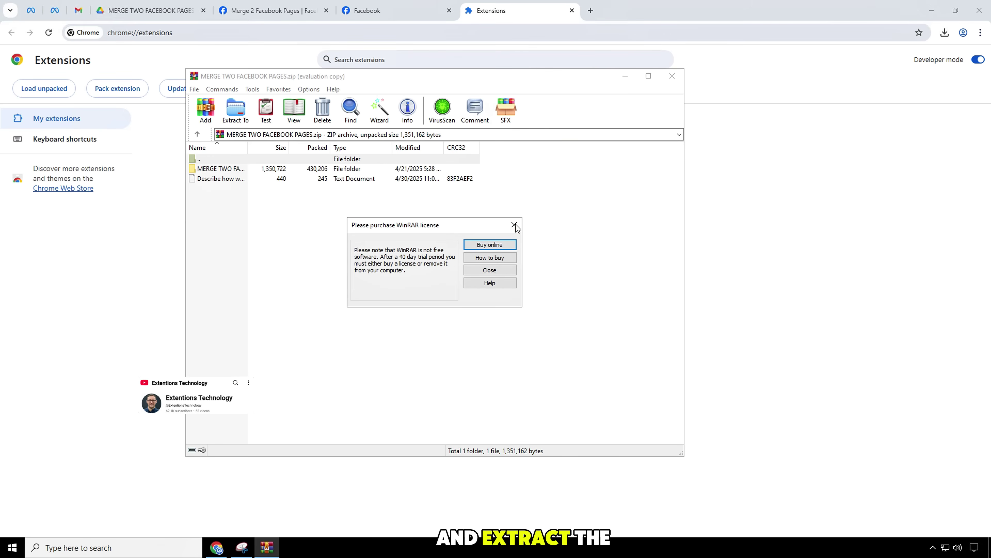
# Step: Extract the archive to a MERGE TWO FACEBOOK PAGES Desktop folder and drag it onto chrome://extensions
pyautogui.click(514, 225)
pyautogui.click(387, 117)
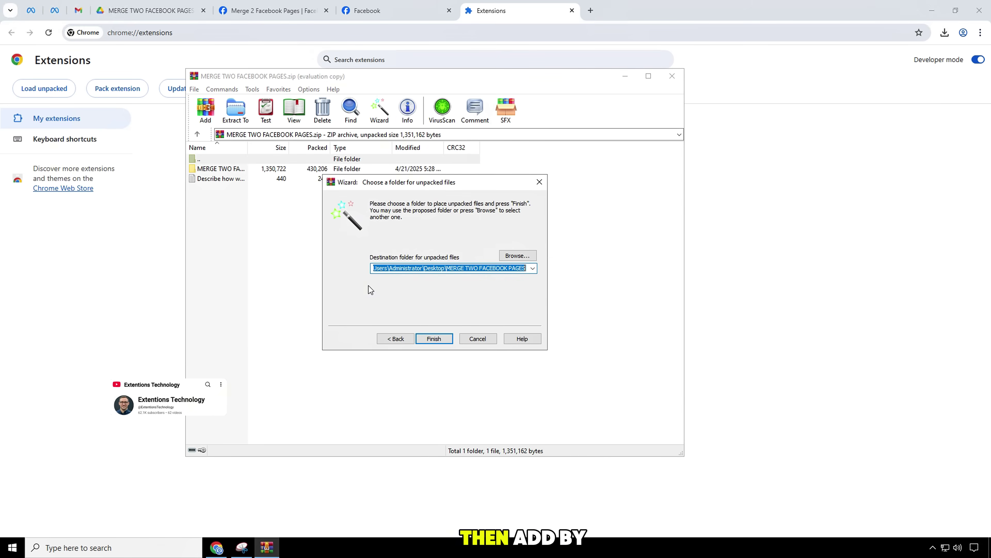
pyautogui.click(427, 339)
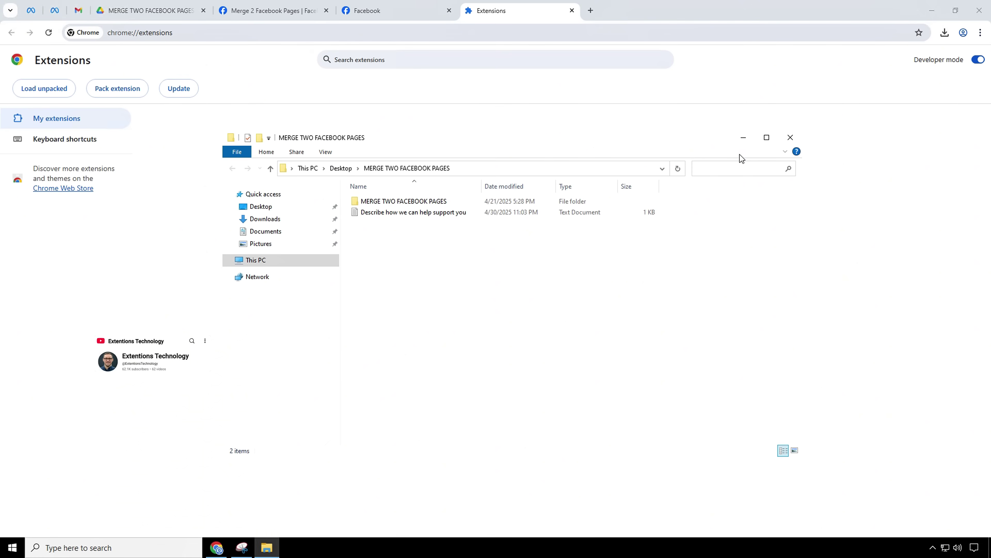
pyautogui.moveTo(443, 141); pyautogui.dragTo(666, 147)
pyautogui.moveTo(629, 206); pyautogui.dragTo(296, 259)
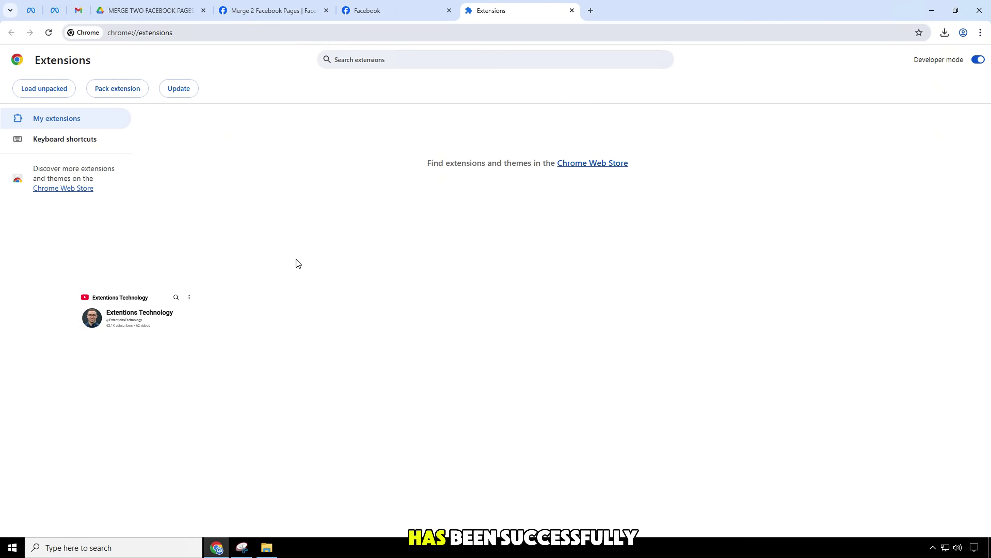
# Step: Update the extensions so MERGE TWO FACEBOOK PAGES 2025 installs, then pin it to the toolbar
pyautogui.moveTo(259, 164); pyautogui.dragTo(353, 164)
pyautogui.click(182, 89)
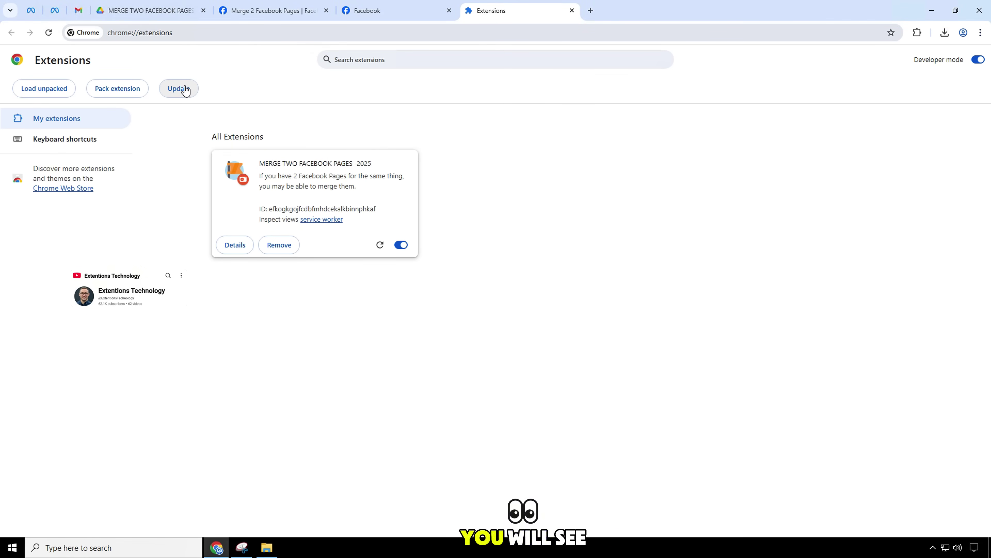
pyautogui.tripleClick(49, 511)
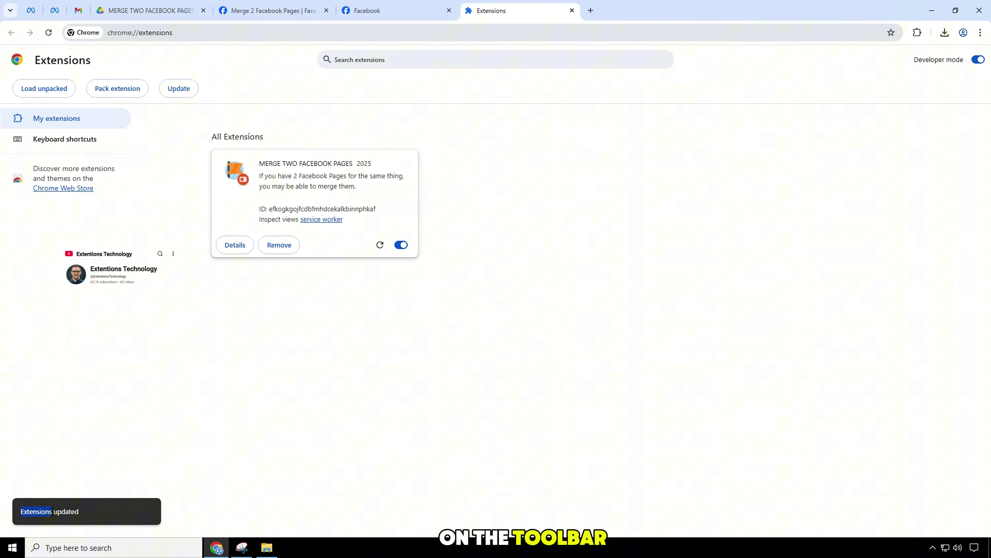
pyautogui.click(917, 33)
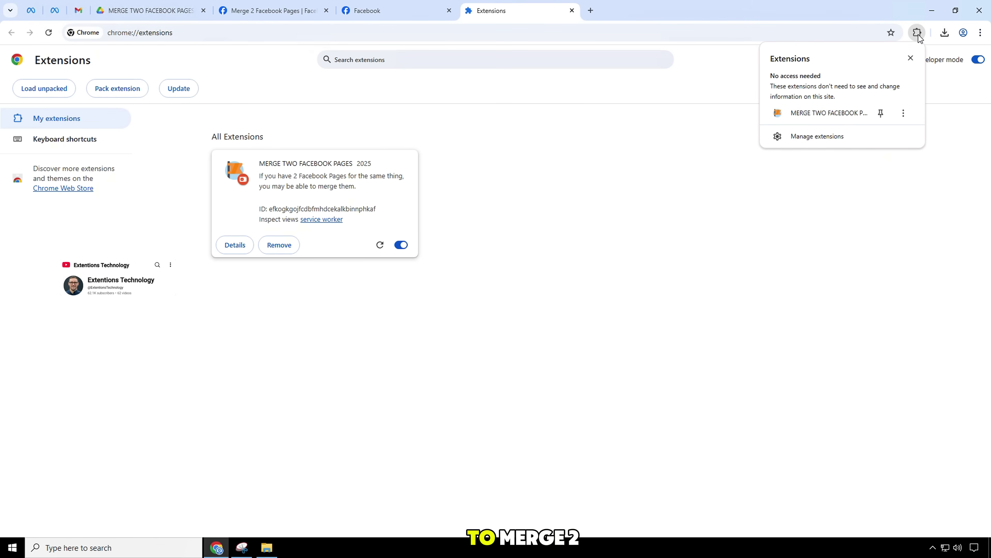
pyautogui.click(881, 114)
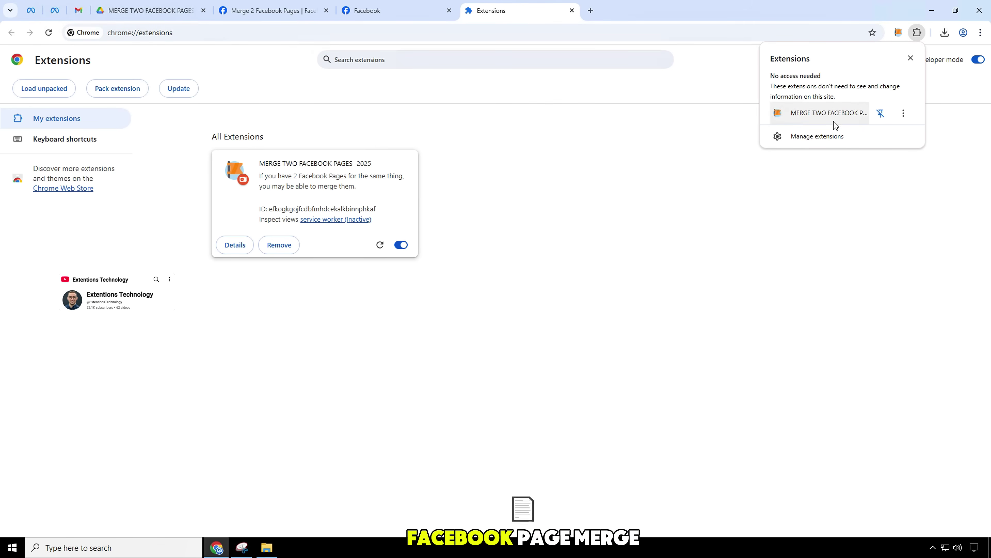
# Step: Open the extension's Request to Merge Duplicate Pages form and focus the SOURCE PAGE (ID) field
pyautogui.click(815, 114)
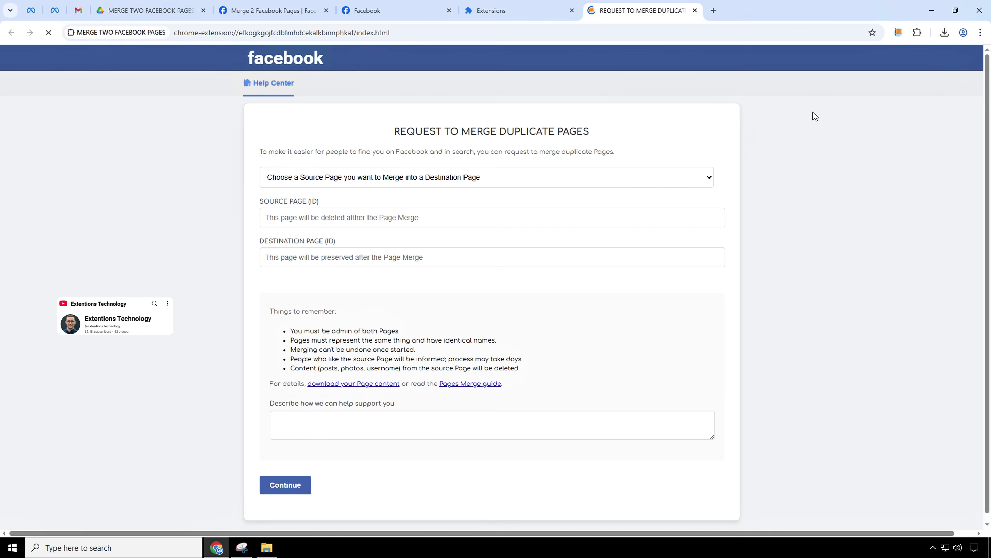
pyautogui.moveTo(394, 132); pyautogui.dragTo(591, 133)
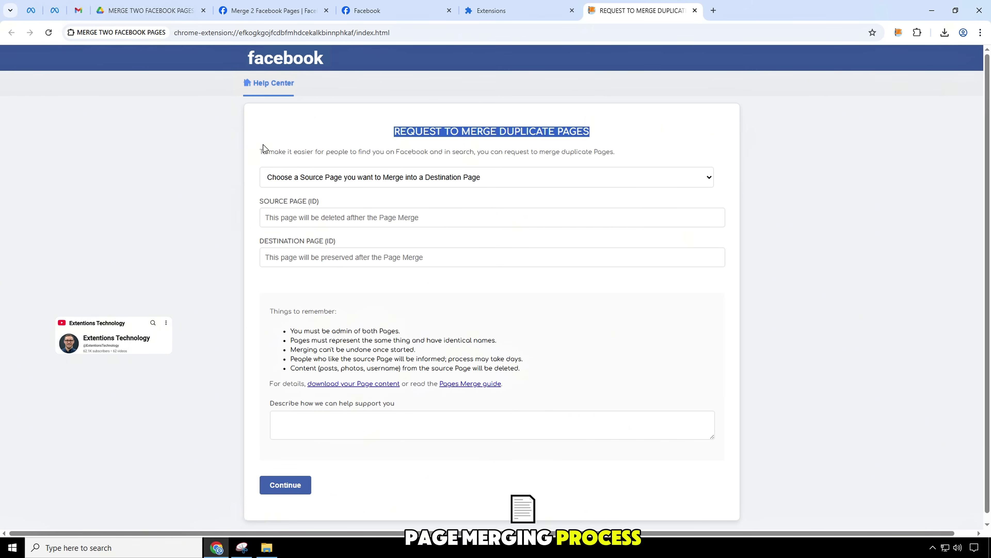
pyautogui.moveTo(261, 151); pyautogui.dragTo(624, 152)
pyautogui.moveTo(260, 201); pyautogui.dragTo(320, 206)
pyautogui.click(321, 217)
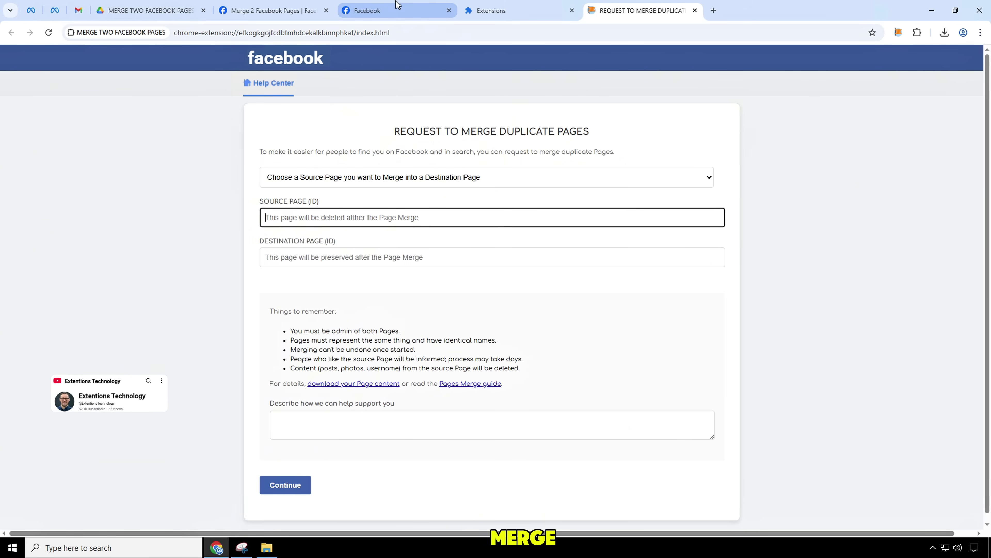
pyautogui.click(367, 11)
pyautogui.click(966, 51)
pyautogui.click(817, 99)
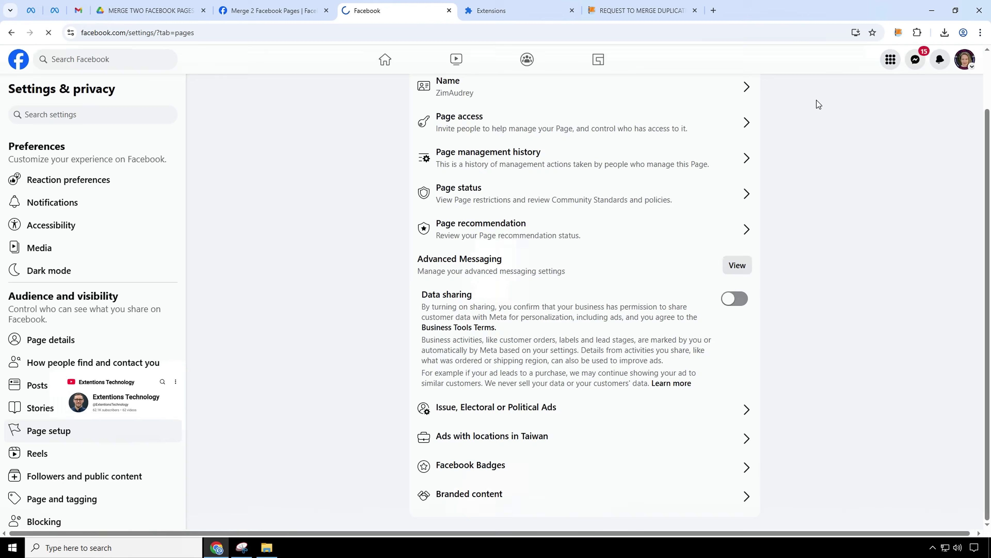
pyautogui.scroll(-5, 407, 235)
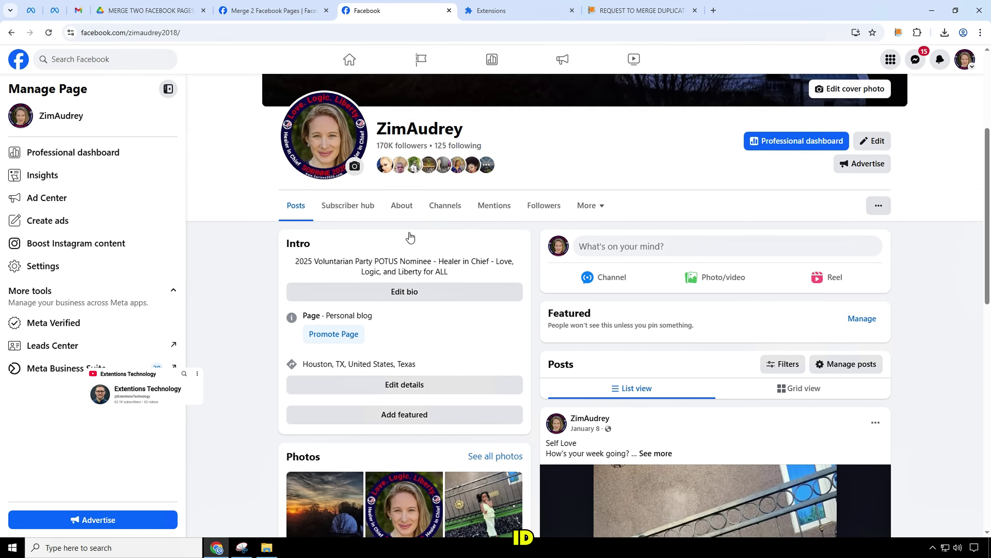
pyautogui.click(409, 220)
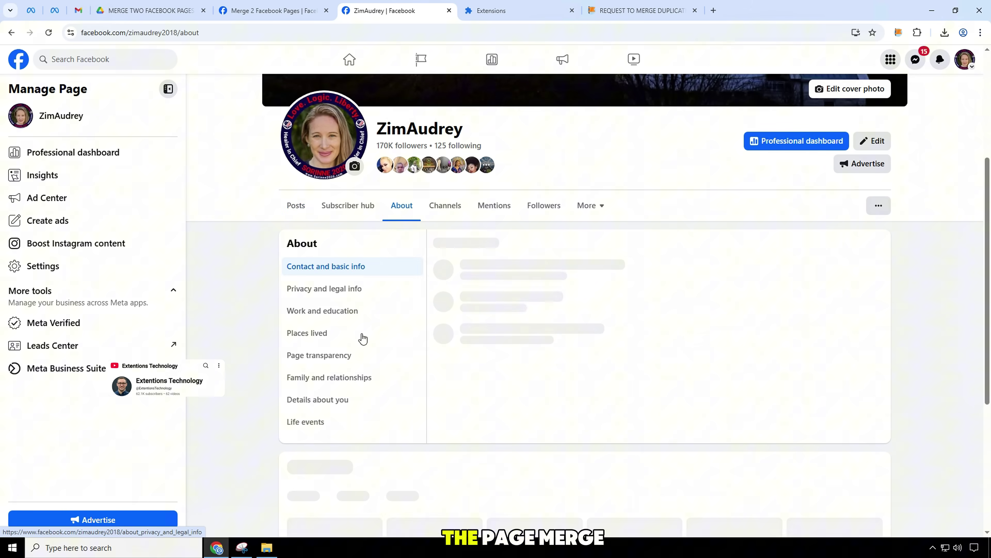
pyautogui.click(341, 361)
pyautogui.moveTo(454, 290); pyautogui.dragTo(491, 287)
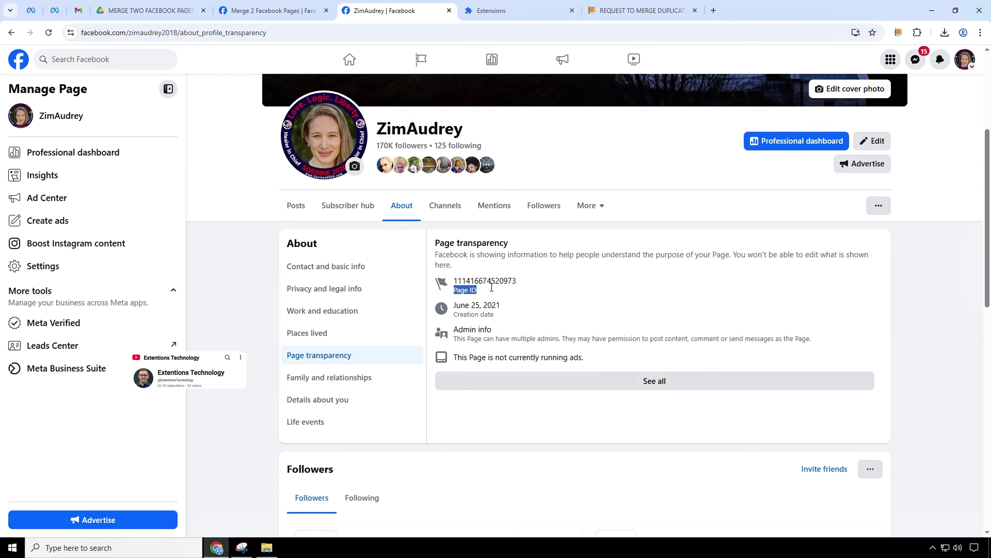
pyautogui.rightClick(499, 284)
pyautogui.click(519, 291)
# Step: Paste the Page ID into the merge form's SOURCE PAGE (ID) field
pyautogui.click(642, 10)
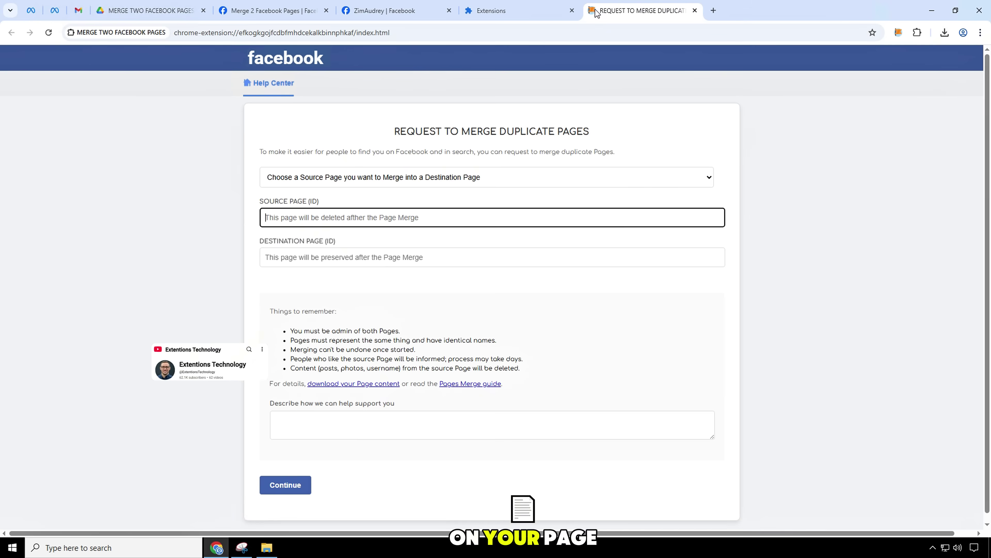
pyautogui.tripleClick(276, 201)
pyautogui.click(266, 218)
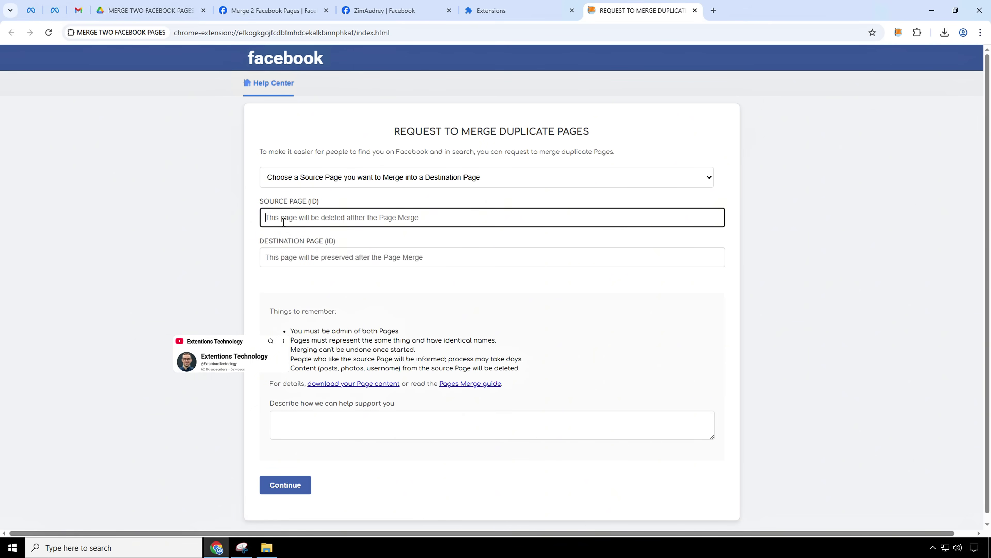
pyautogui.hotkey('ctrl', 'v')
pyautogui.moveTo(261, 242); pyautogui.dragTo(347, 239)
pyautogui.click(346, 242)
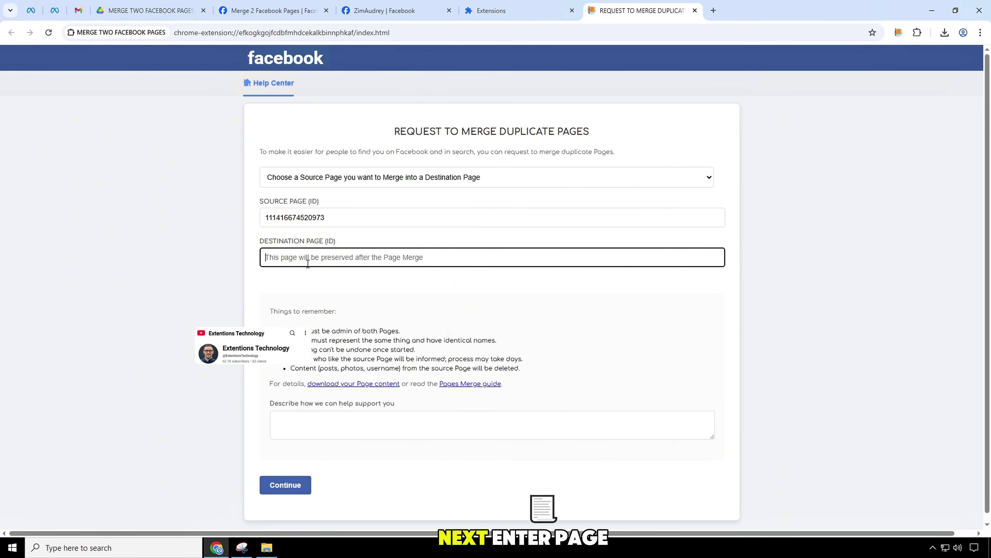
# Step: Switch from the ZimAudrey Page back to the personal profile and open the Pages you manage list
pyautogui.click(396, 10)
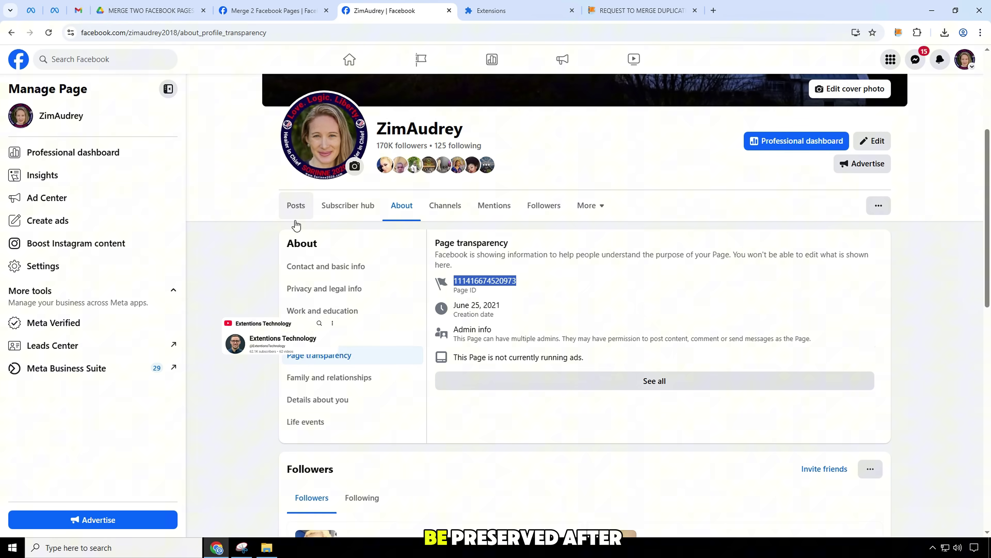
pyautogui.click(295, 206)
pyautogui.doubleClick(419, 128)
pyautogui.click(967, 55)
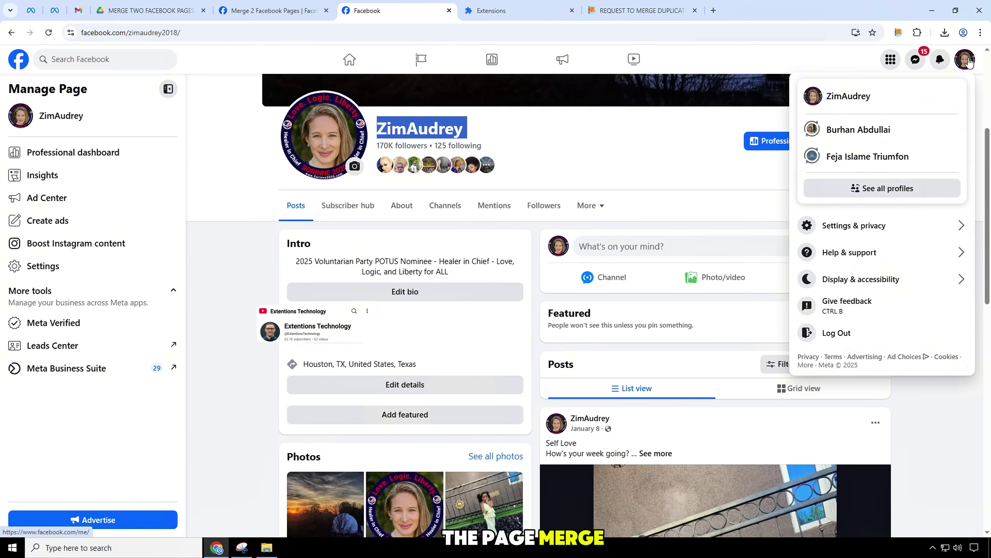
pyautogui.click(817, 131)
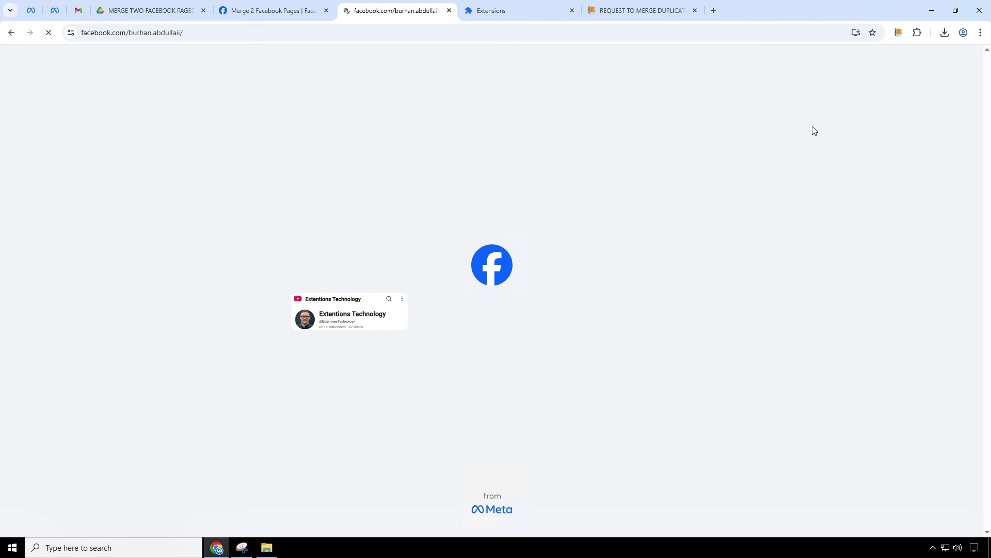
pyautogui.click(47, 309)
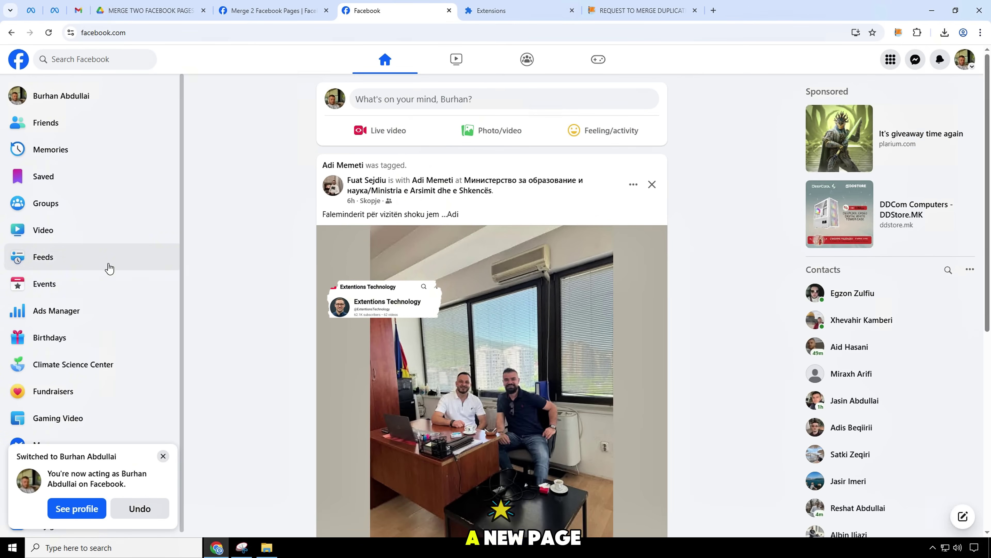
pyautogui.scroll(-5, 94, 305)
pyautogui.click(58, 297)
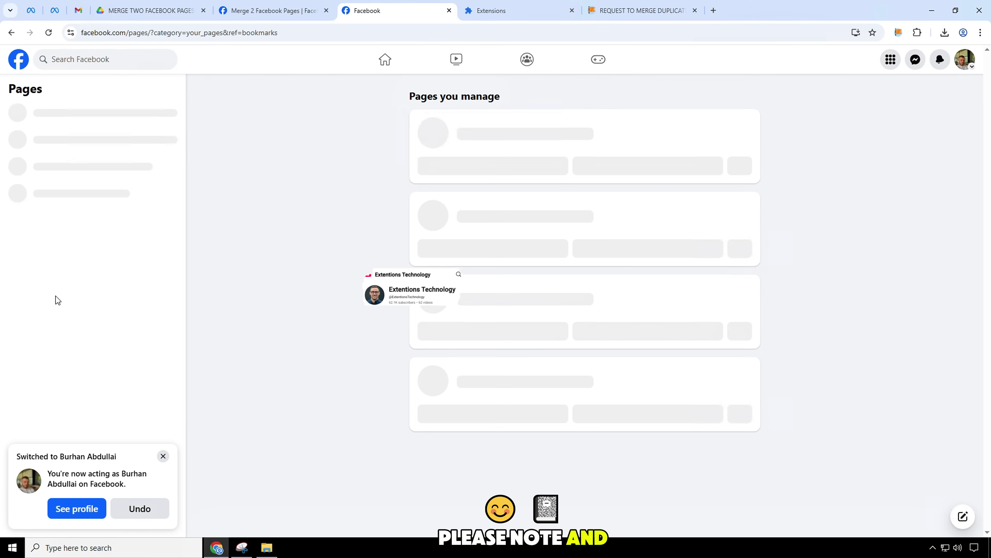
# Step: Start creating a new Public profile Page and reach the Create a Page form
pyautogui.click(91, 117)
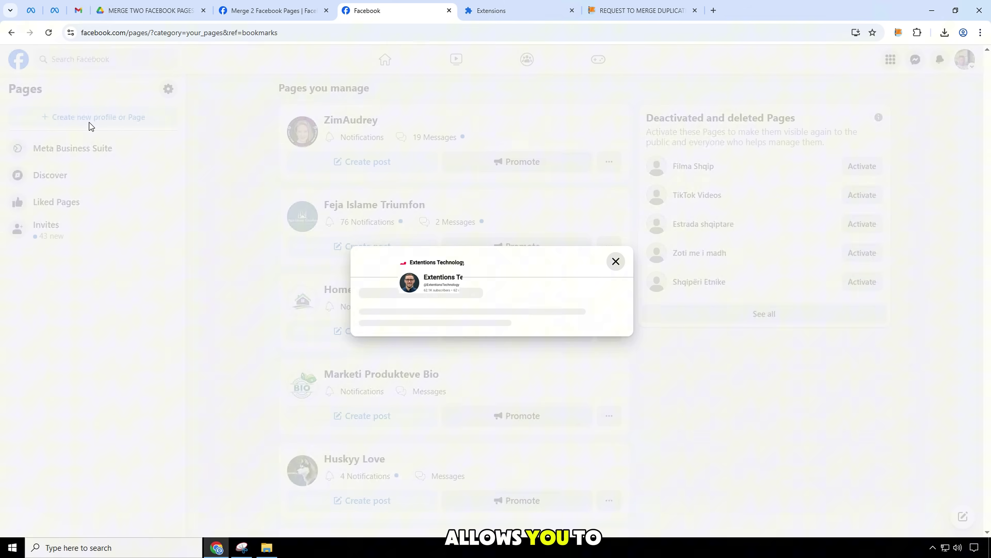
pyautogui.click(433, 292)
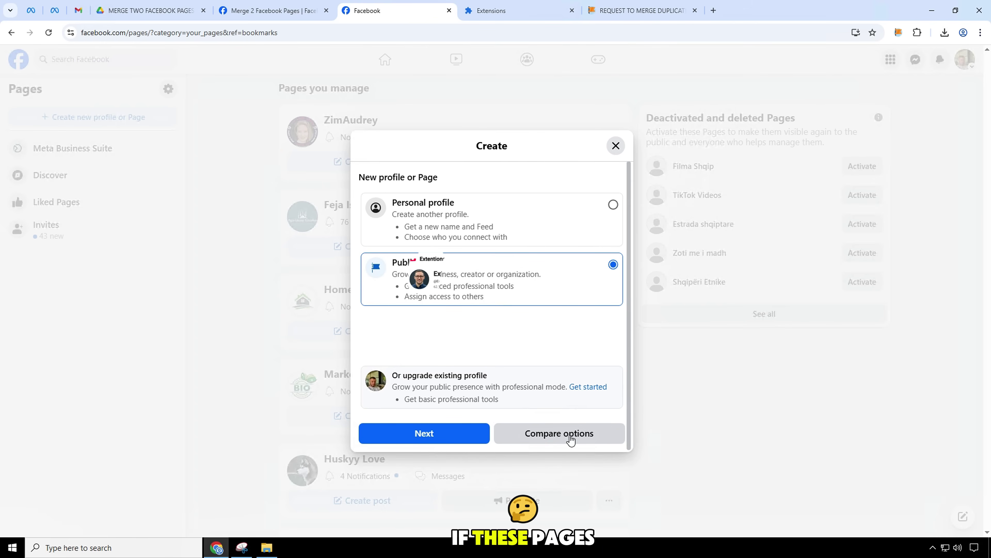
pyautogui.click(471, 434)
pyautogui.click(484, 478)
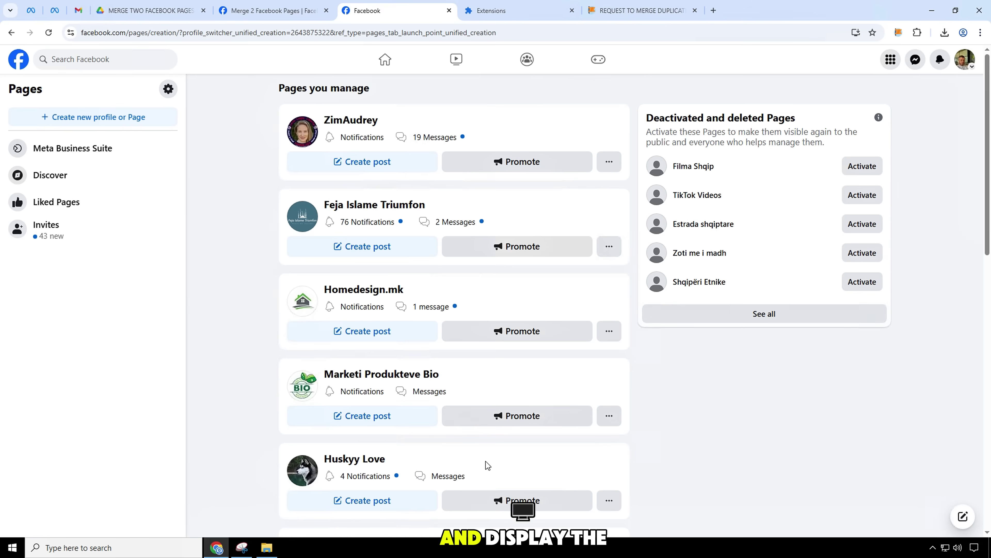
# Step: Create the Page named ZimAudrey Test with category Personal Coach
pyautogui.click(105, 219)
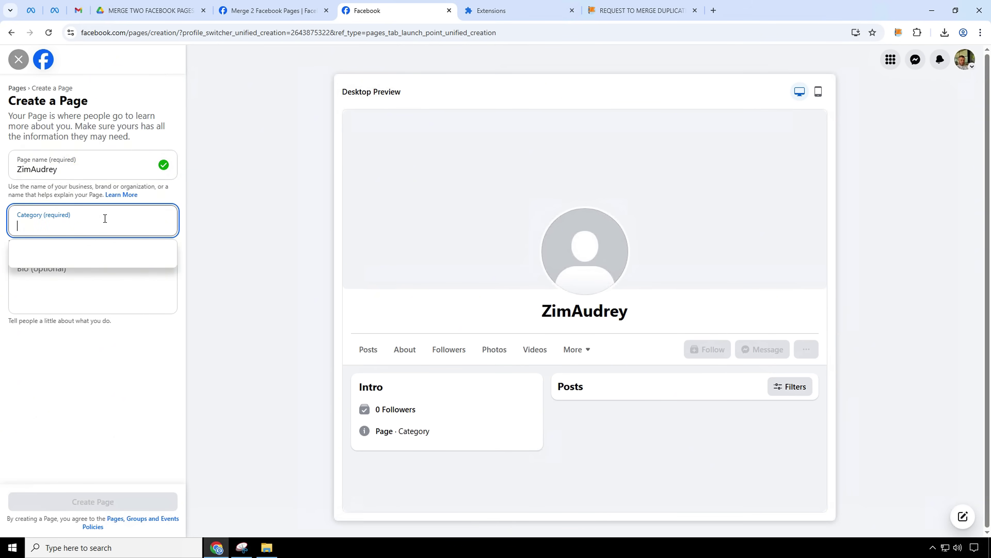
pyautogui.write('pe')
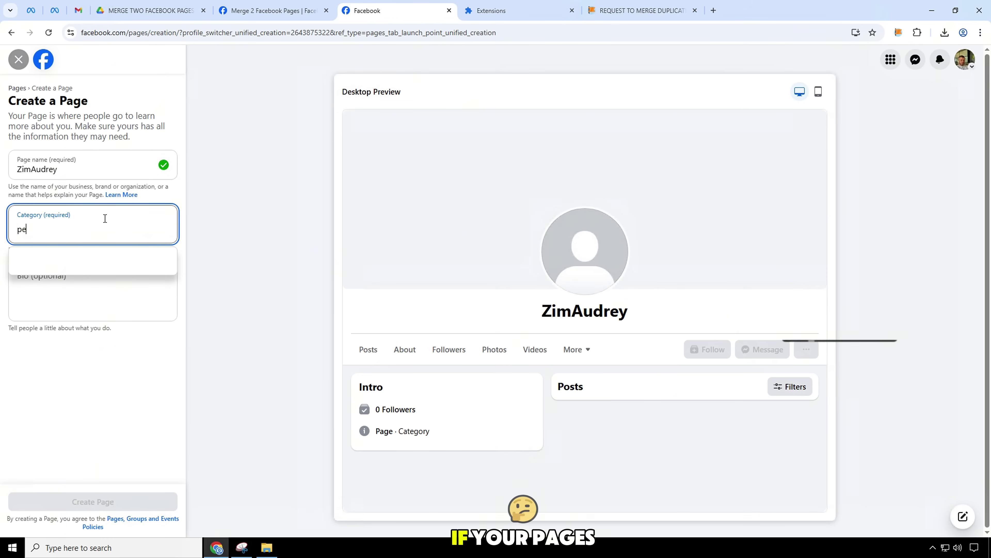
pyautogui.write('rsonal')
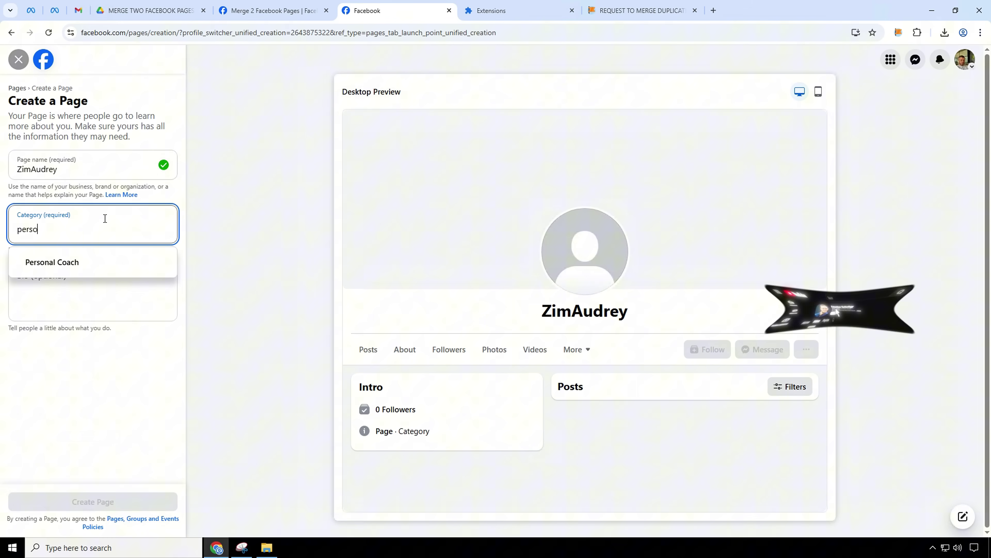
pyautogui.click(77, 261)
pyautogui.click(109, 493)
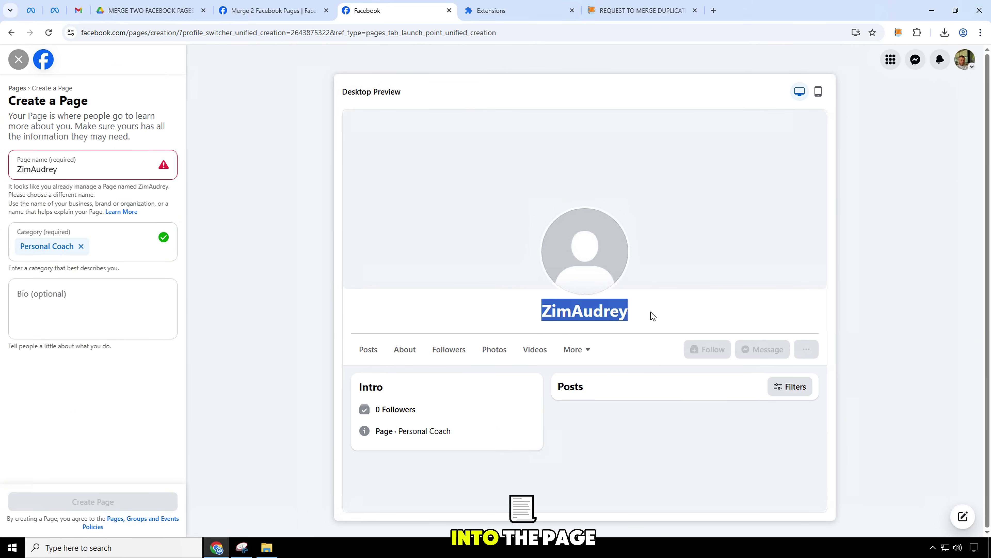
pyautogui.click(98, 178)
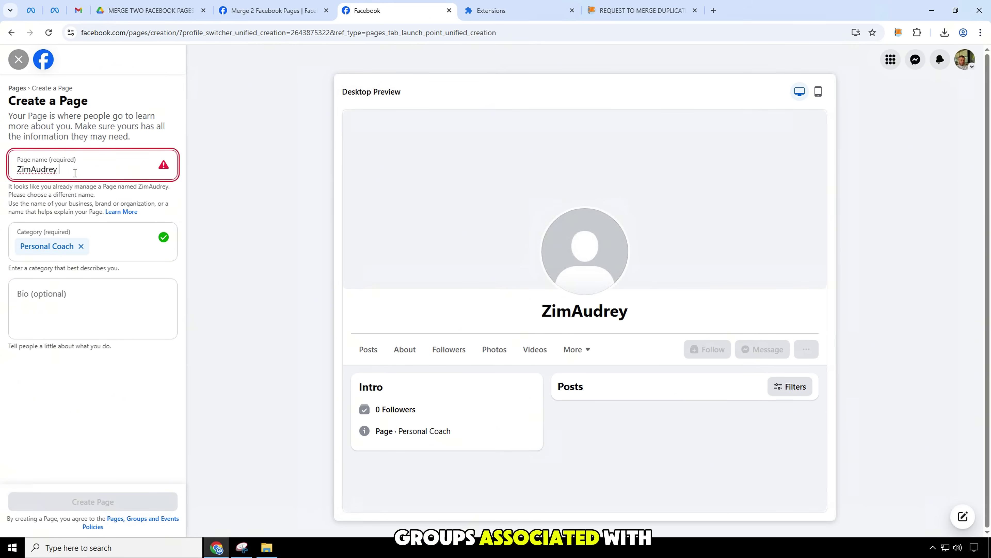
pyautogui.write('Tes')
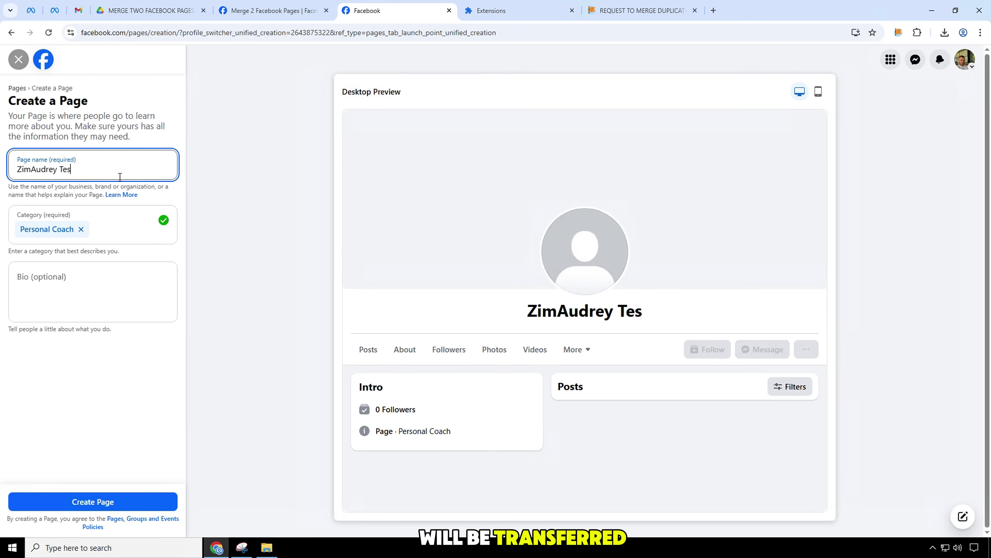
pyautogui.write('t')
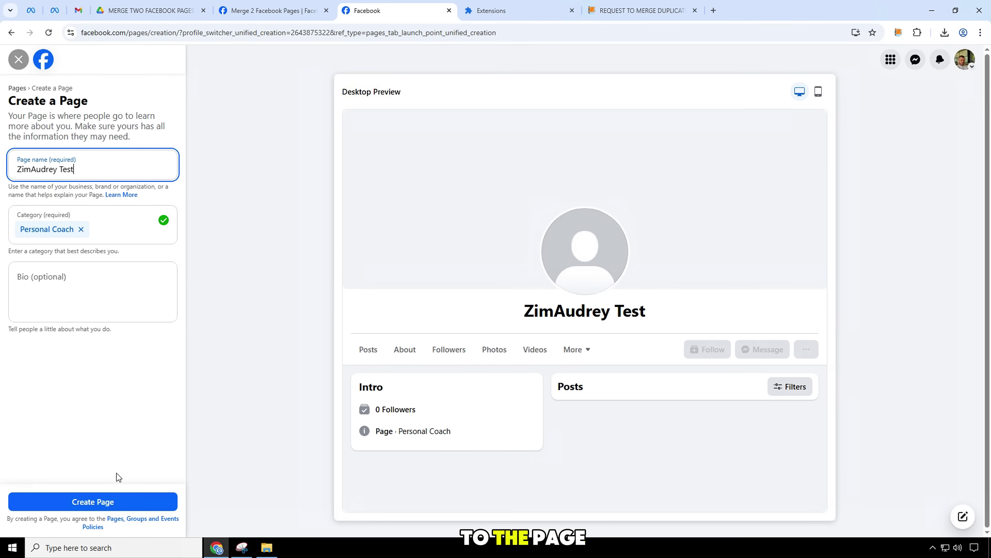
pyautogui.click(130, 502)
# Step: Skip through the Finish setting up your Page steps to reach the new ZimAudrey Test Page
pyautogui.scroll(-2, 128, 453)
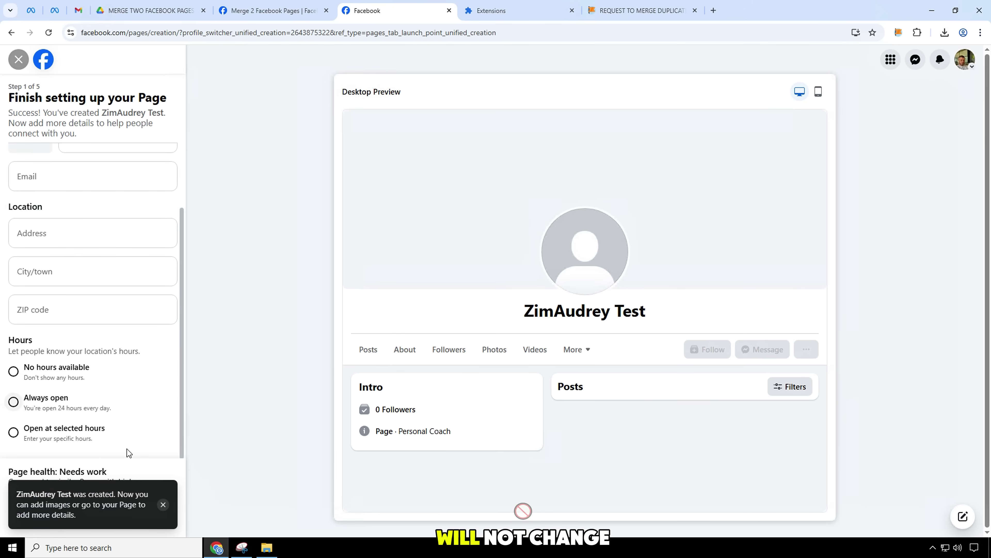
pyautogui.click(164, 504)
pyautogui.click(133, 521)
pyautogui.click(133, 520)
pyautogui.click(132, 521)
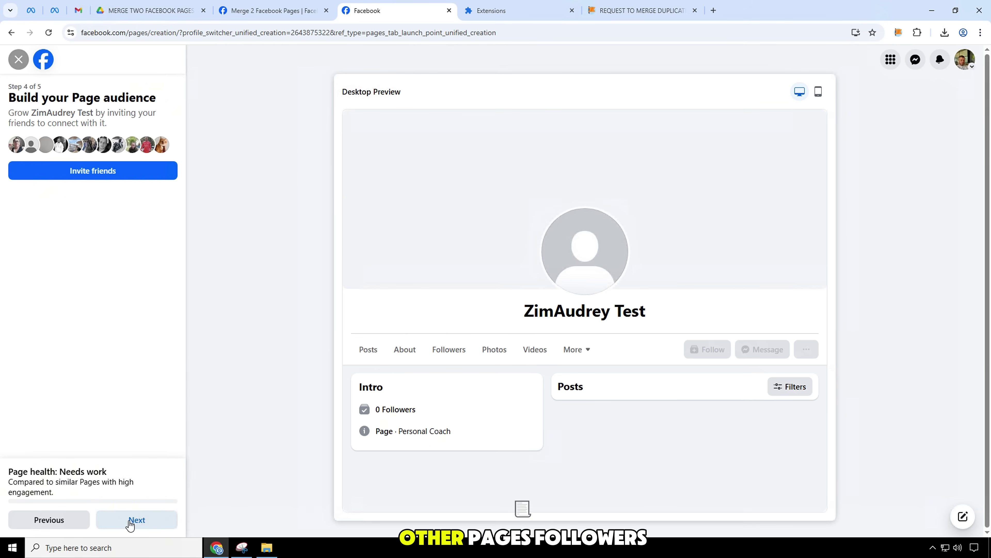
pyautogui.click(130, 524)
pyautogui.click(130, 523)
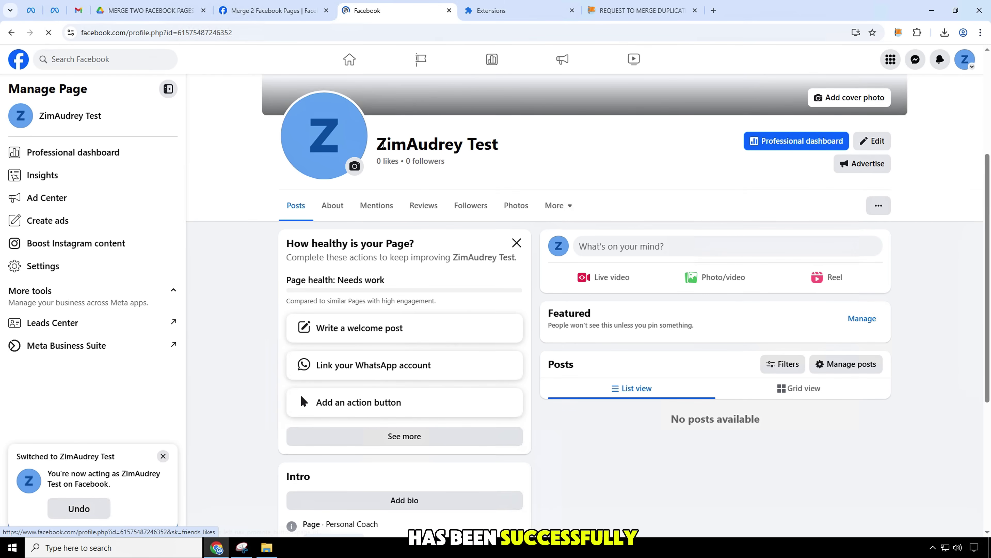
pyautogui.moveTo(383, 144); pyautogui.dragTo(499, 145)
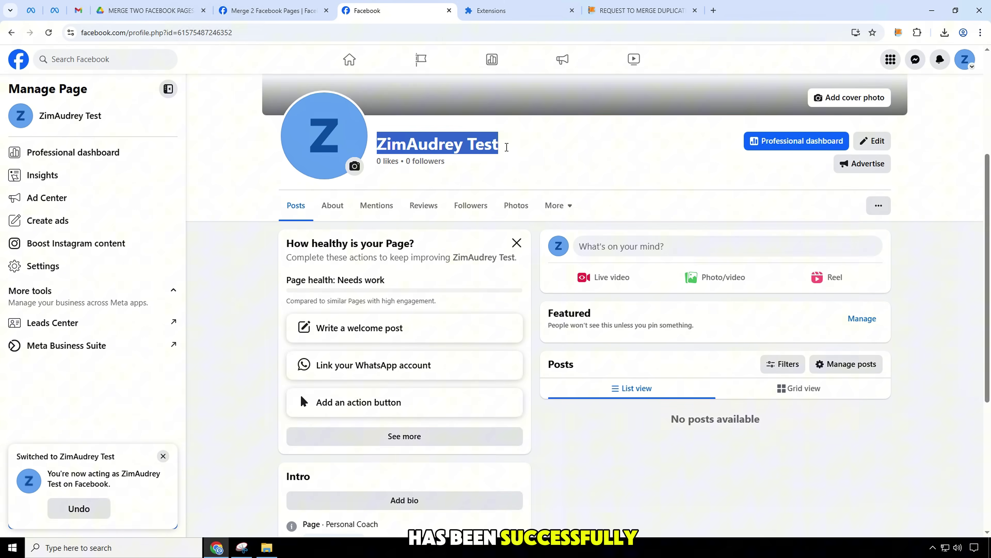
pyautogui.moveTo(445, 161); pyautogui.dragTo(405, 160)
# Step: Copy the ZimAudrey Test Page ID from Page transparency and return to the merge form
pyautogui.click(333, 206)
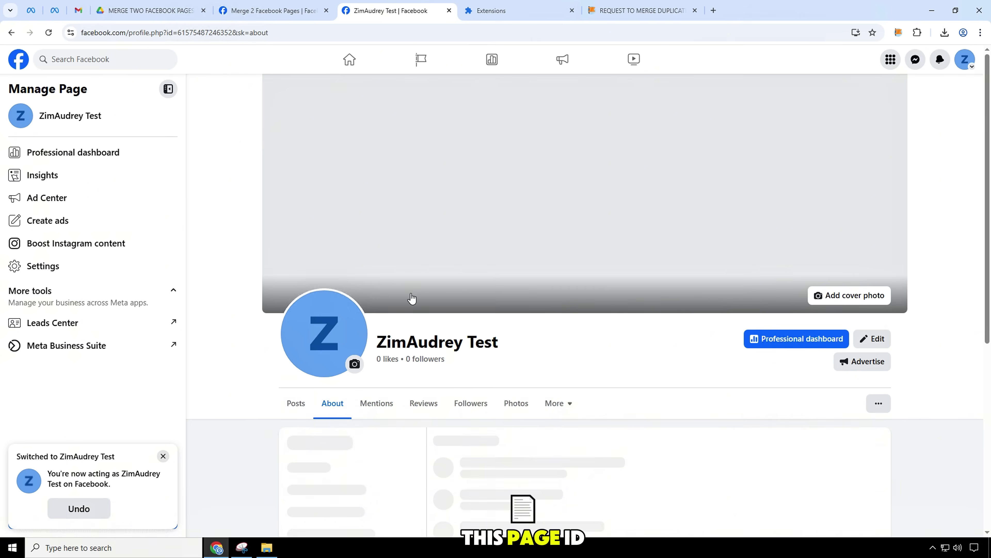
pyautogui.click(347, 399)
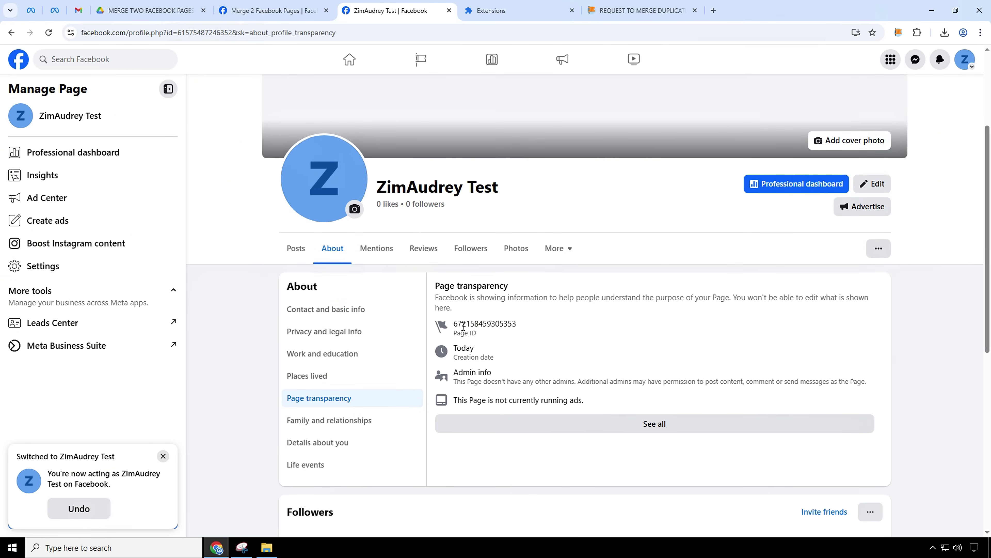
pyautogui.doubleClick(483, 326)
pyautogui.hotkey('ctrl', 'c')
pyautogui.rightClick(483, 327)
pyautogui.click(492, 335)
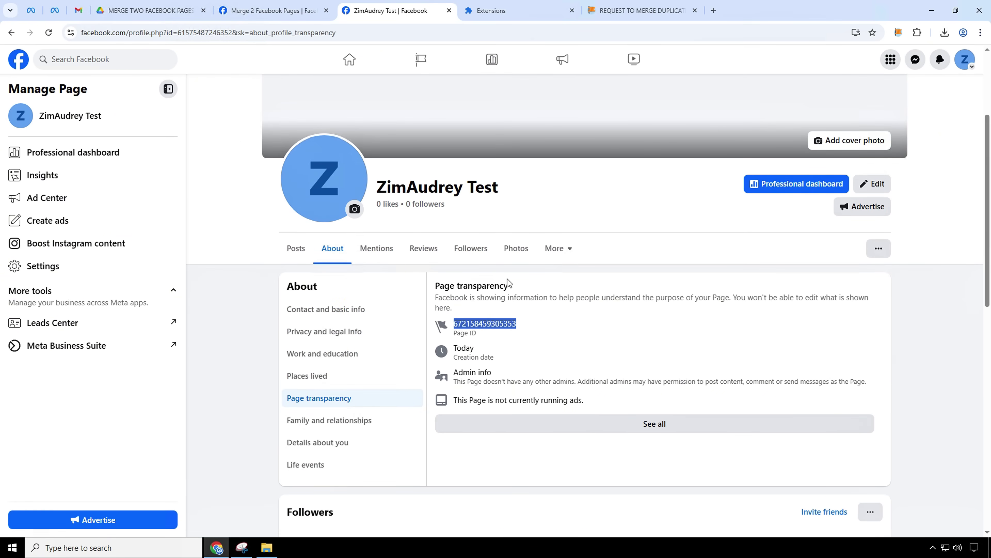
pyautogui.click(640, 10)
# Step: Paste the destination Page ID, then review the form's reminders about admins and identical names
pyautogui.hotkey('ctrl', 'v')
pyautogui.moveTo(259, 241); pyautogui.dragTo(322, 242)
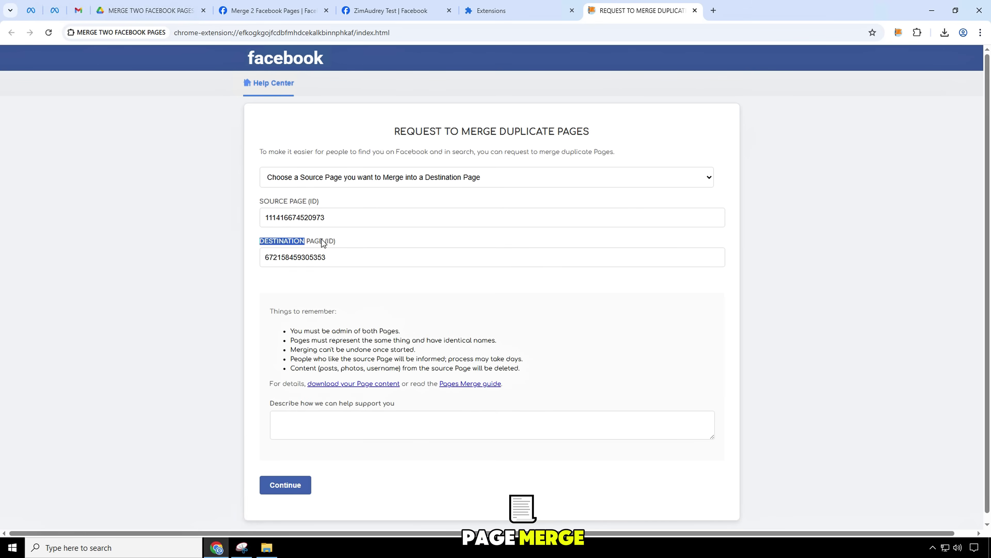
pyautogui.click(281, 313)
pyautogui.click(298, 334)
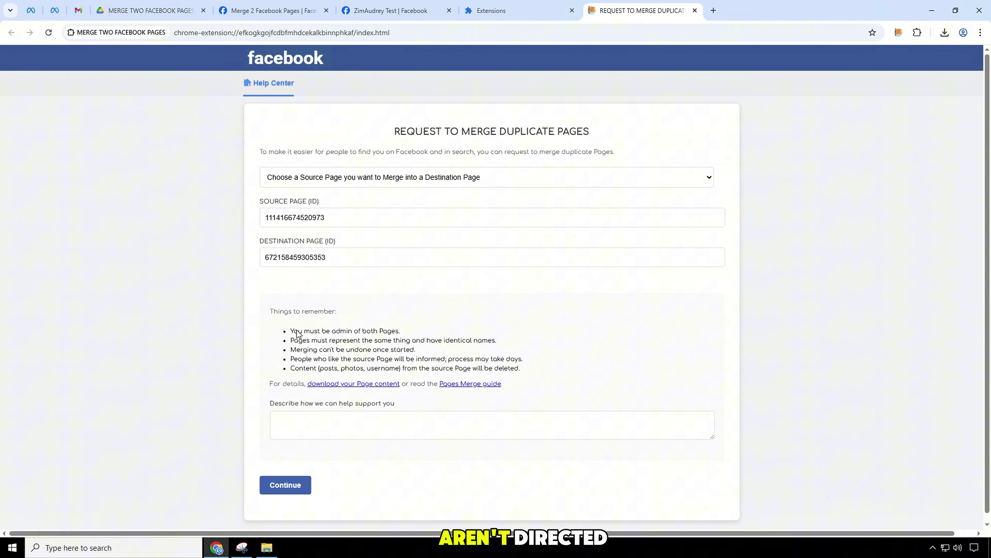
pyautogui.moveTo(290, 340); pyautogui.dragTo(523, 385)
pyautogui.click(295, 408)
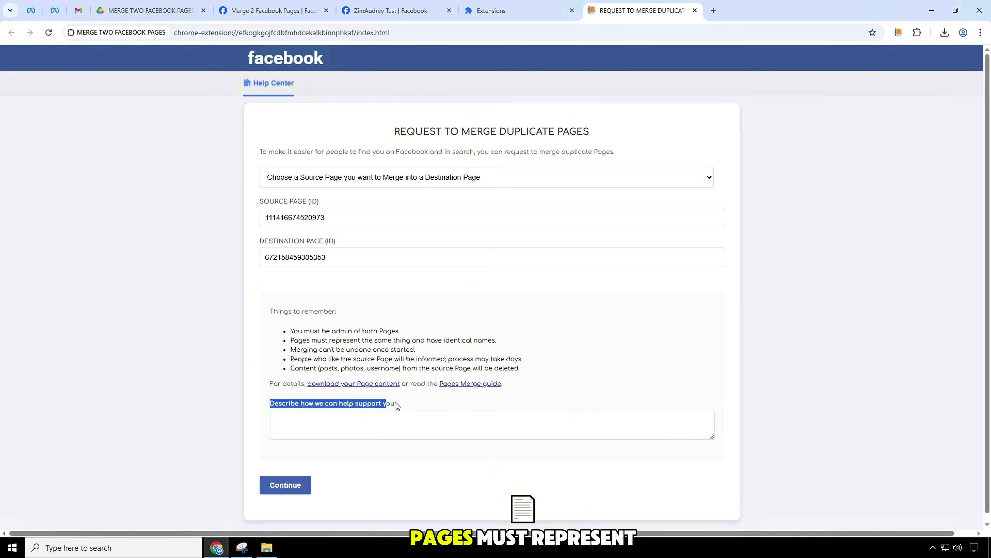
pyautogui.click(403, 405)
# Step: Open the prepared support letter text file in Notepad and select all of it to copy
pyautogui.click(266, 547)
pyautogui.doubleClick(443, 190)
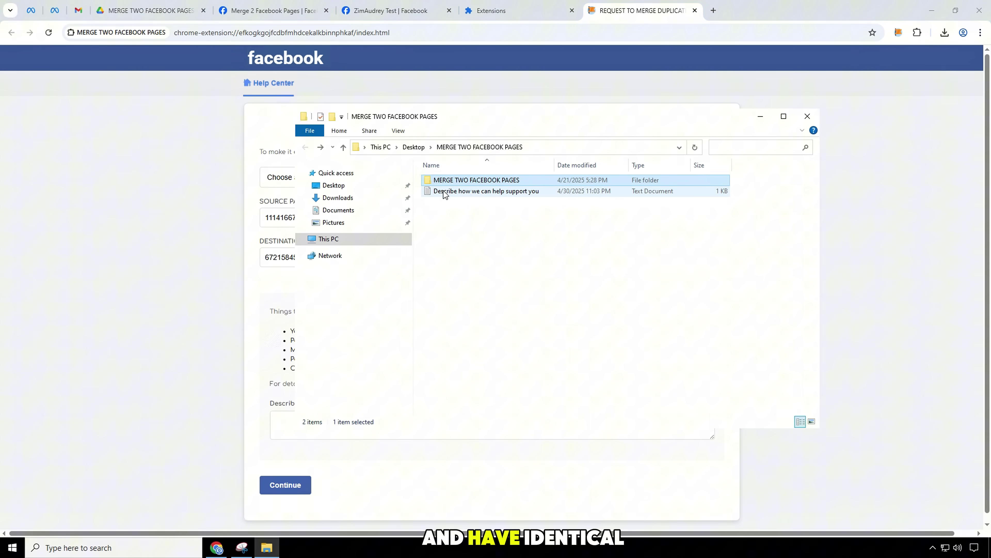
pyautogui.hotkey('ctrl', 'a')
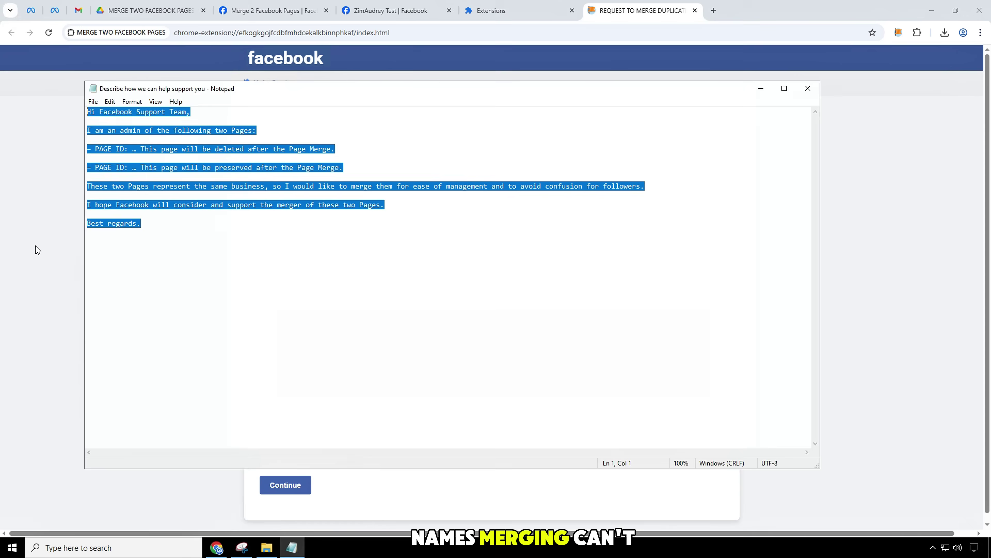
pyautogui.click(380, 424)
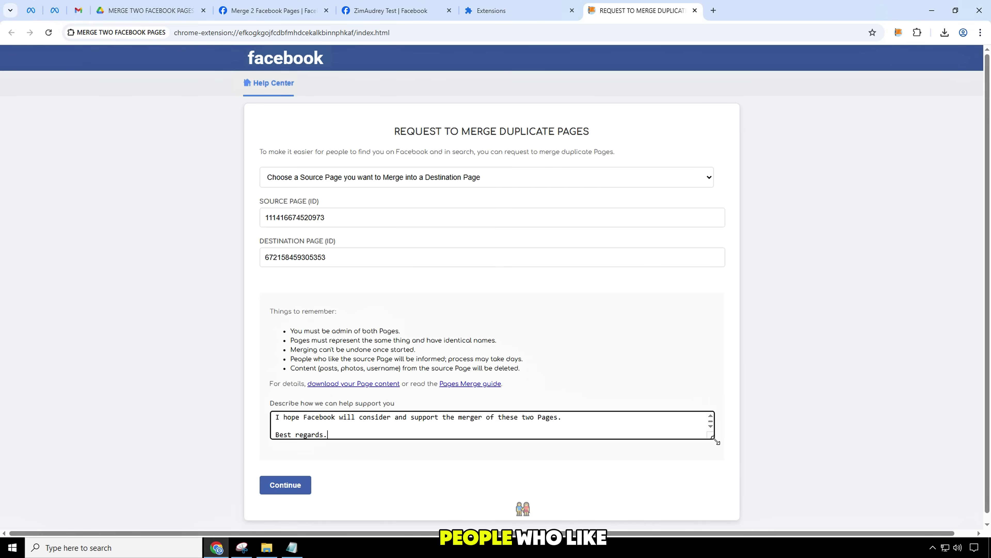
# Step: Enlarge the description box and put the source and destination Page IDs on the letter's PAGE ID lines
pyautogui.moveTo(716, 441); pyautogui.dragTo(716, 529)
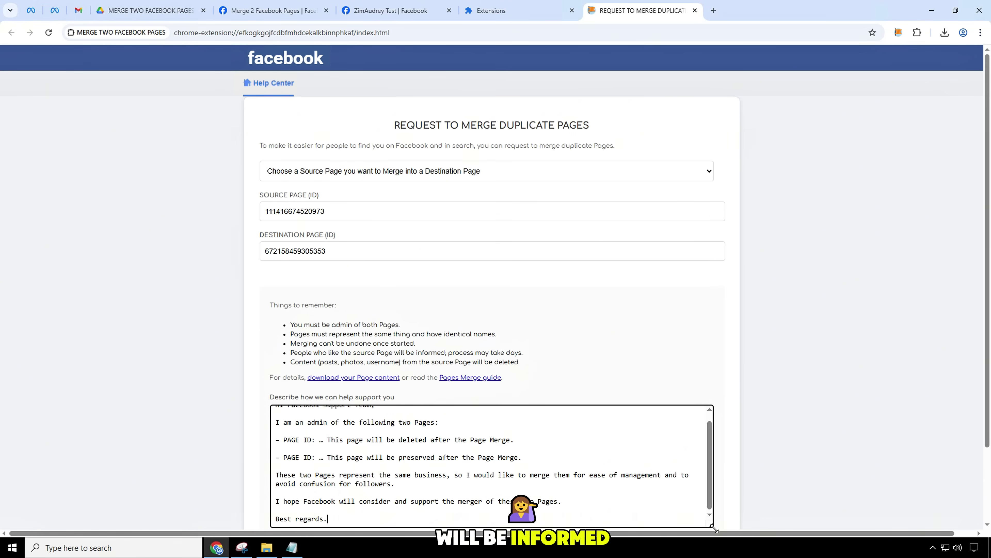
pyautogui.scroll(1, 604, 467)
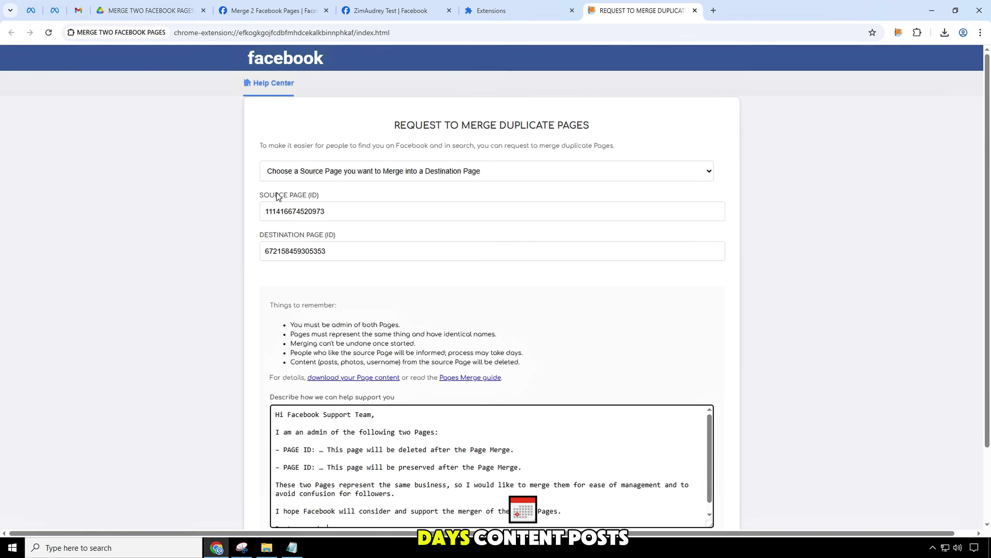
pyautogui.doubleClick(293, 212)
pyautogui.click(326, 454)
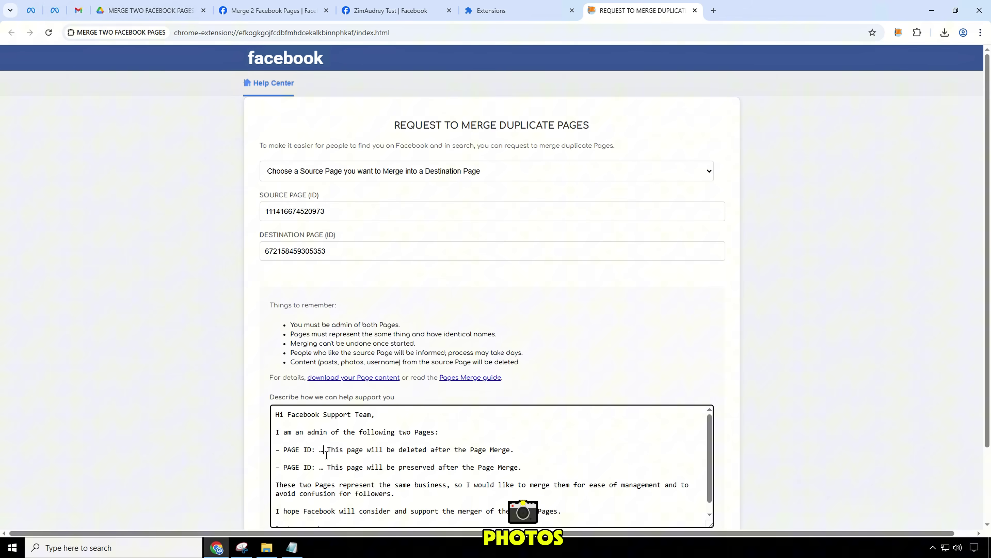
pyautogui.doubleClick(312, 252)
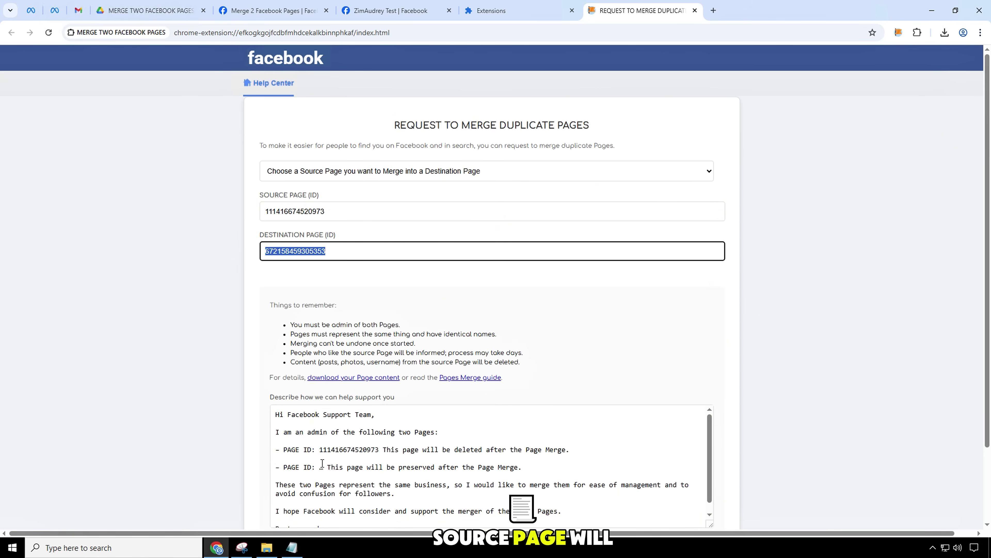
pyautogui.doubleClick(323, 471)
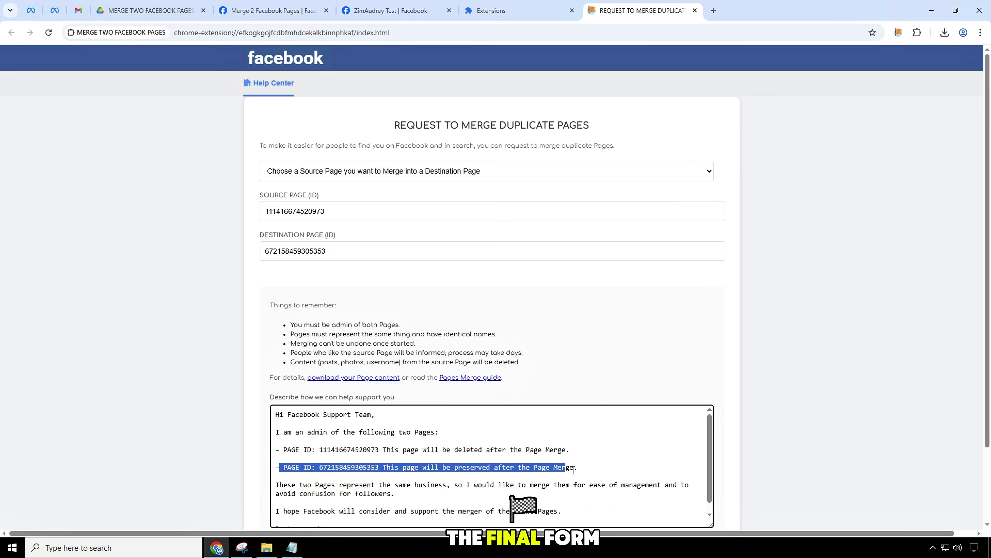
# Step: Review the letter's merge explanation and closing lines, then submit the merge request
pyautogui.moveTo(275, 485); pyautogui.dragTo(392, 494)
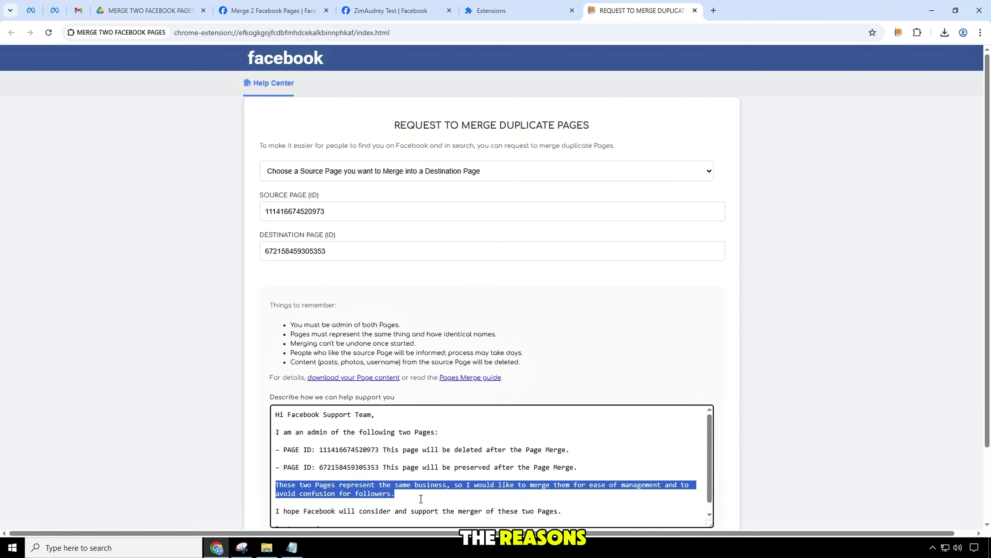
pyautogui.scroll(-1, 421, 499)
pyautogui.click(281, 503)
pyautogui.click(388, 522)
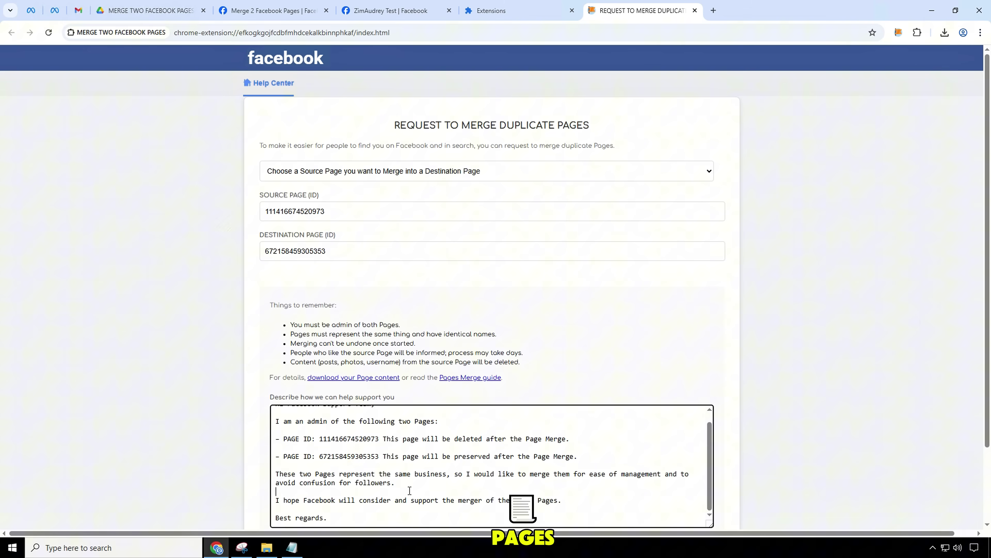
pyautogui.scroll(-2, 360, 474)
pyautogui.click(276, 485)
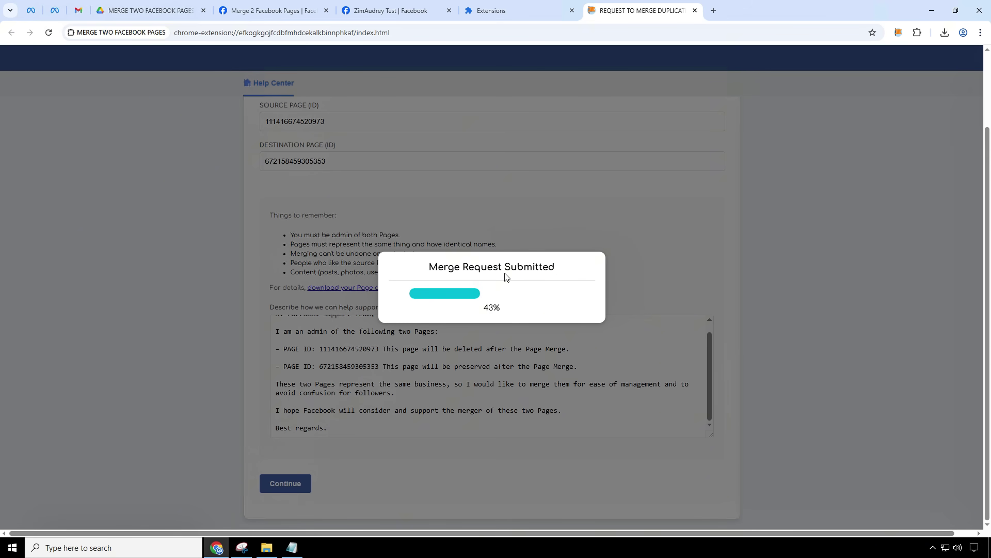
# Step: Glance at the Merge 2 Facebook Pages and test Page tabs while the merge request progresses
pyautogui.scroll(2, 474, 285)
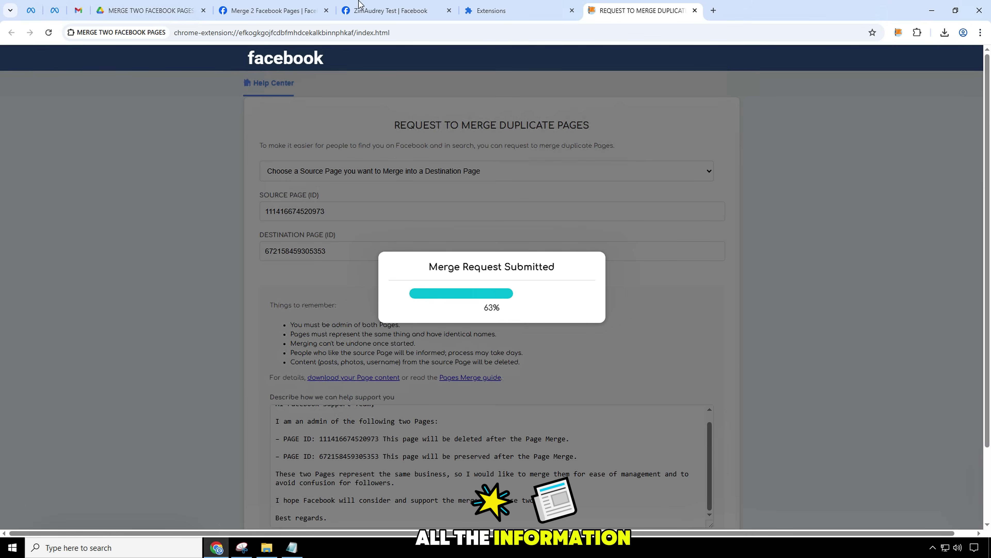
pyautogui.click(334, 8)
pyautogui.click(376, 7)
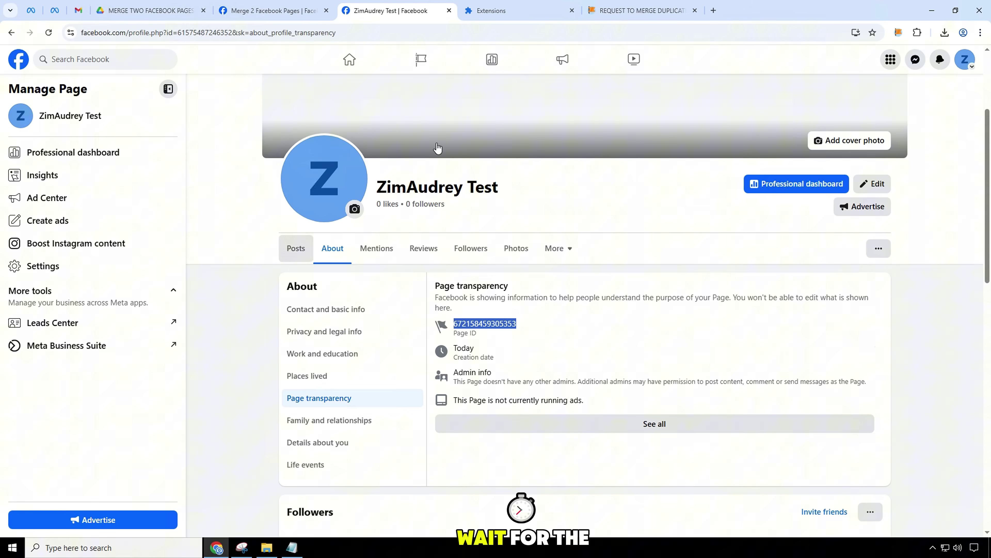
pyautogui.click(596, 10)
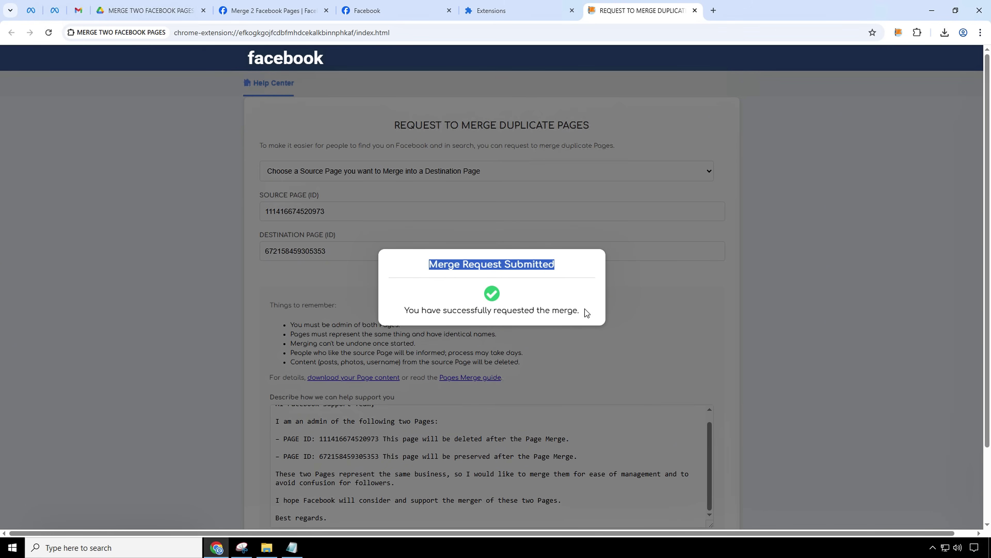
# Step: Reload the ZimAudrey Test Page so it shows 170K followers
pyautogui.click(389, 6)
pyautogui.click(49, 33)
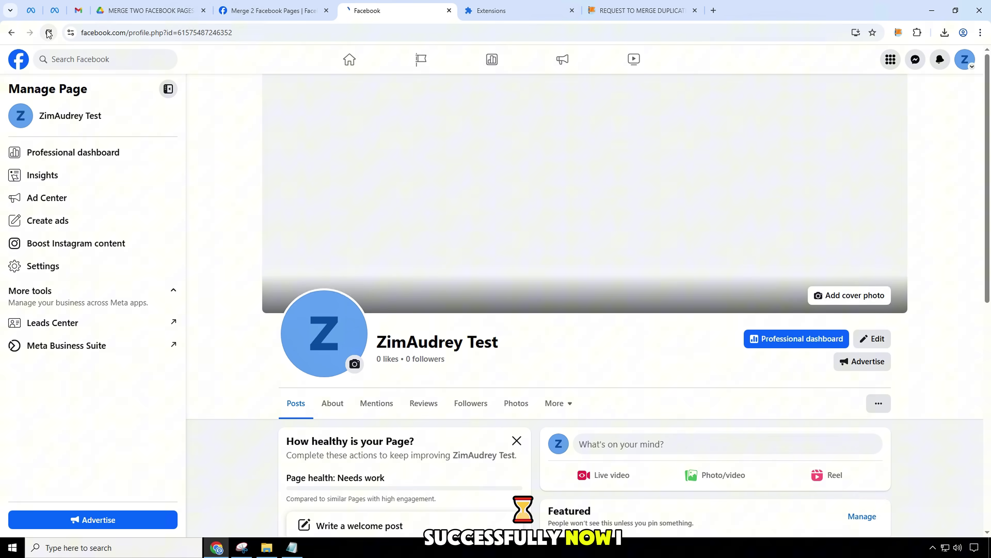
pyautogui.scroll(-10, 255, 230)
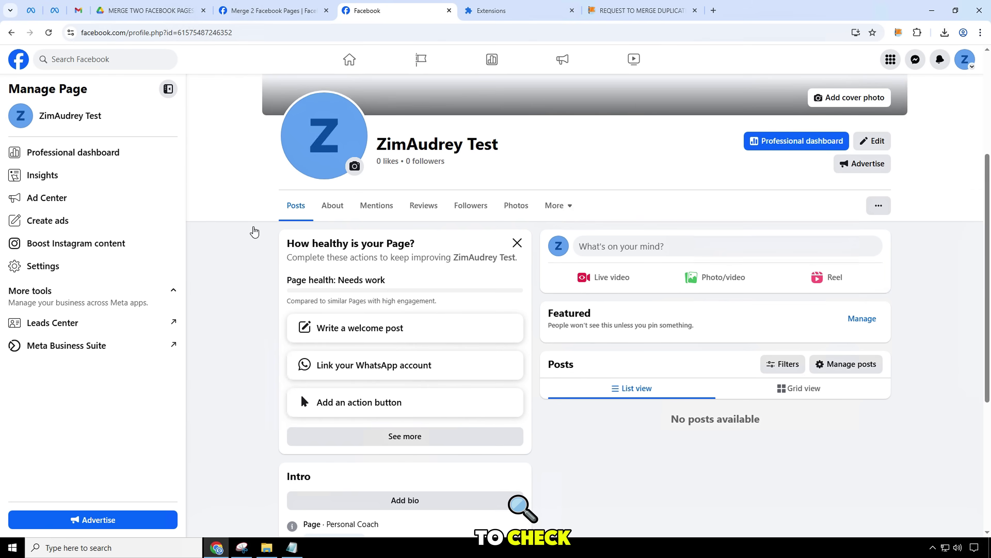
pyautogui.scroll(10, 372, 281)
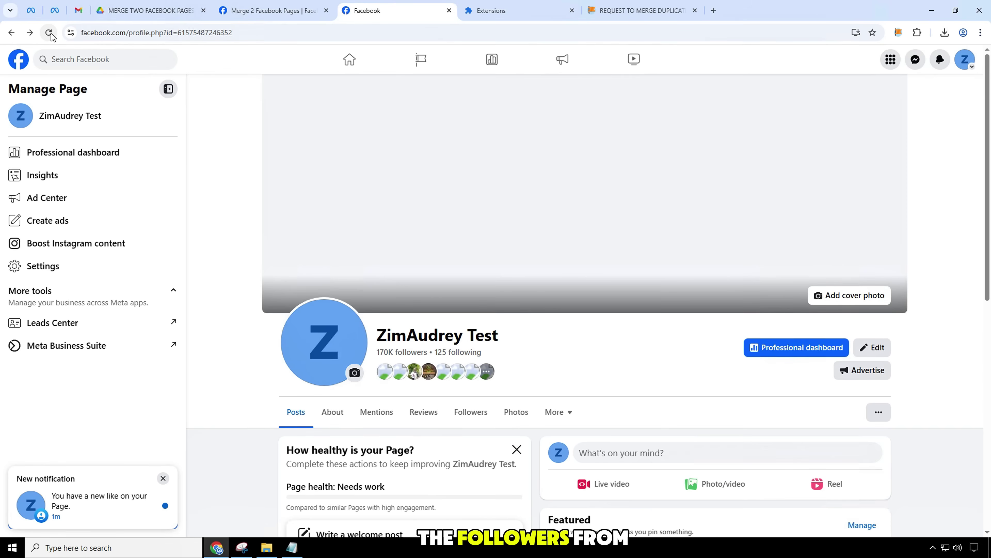
pyautogui.scroll(-5, 427, 294)
pyautogui.scroll(5, 448, 291)
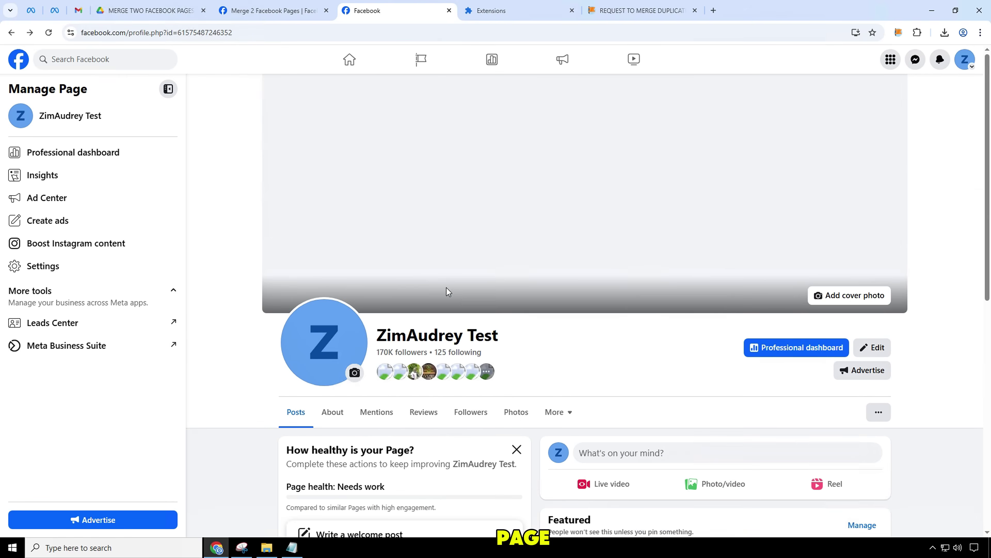
pyautogui.tripleClick(494, 331)
pyautogui.click(509, 337)
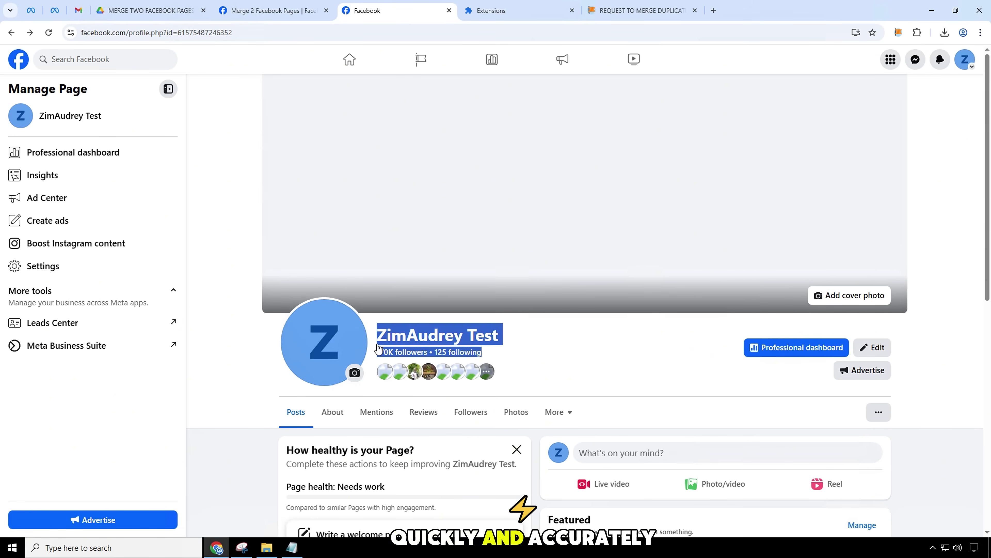
# Step: Check the notifications for the message that the Pages were successfully merged
pyautogui.click(945, 62)
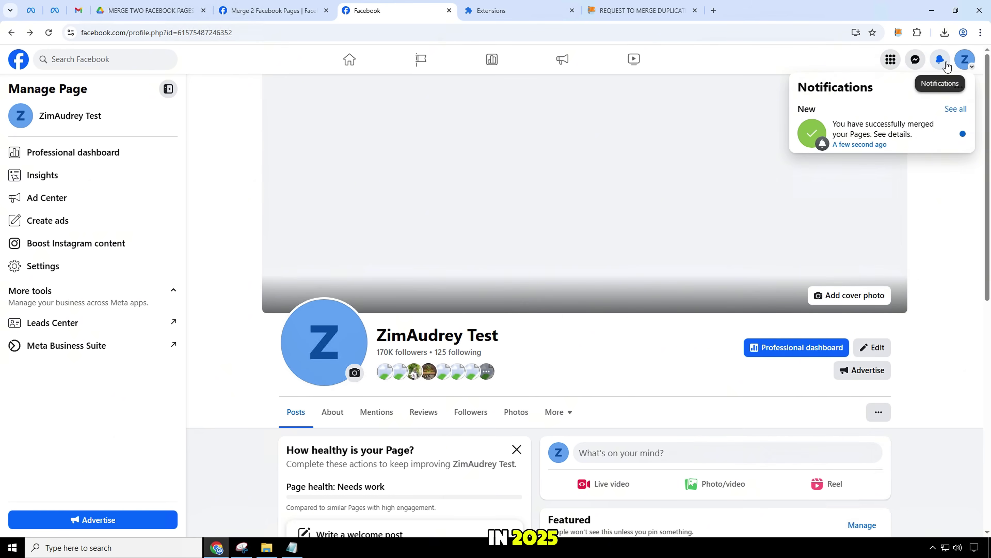
pyautogui.click(947, 137)
pyautogui.click(948, 136)
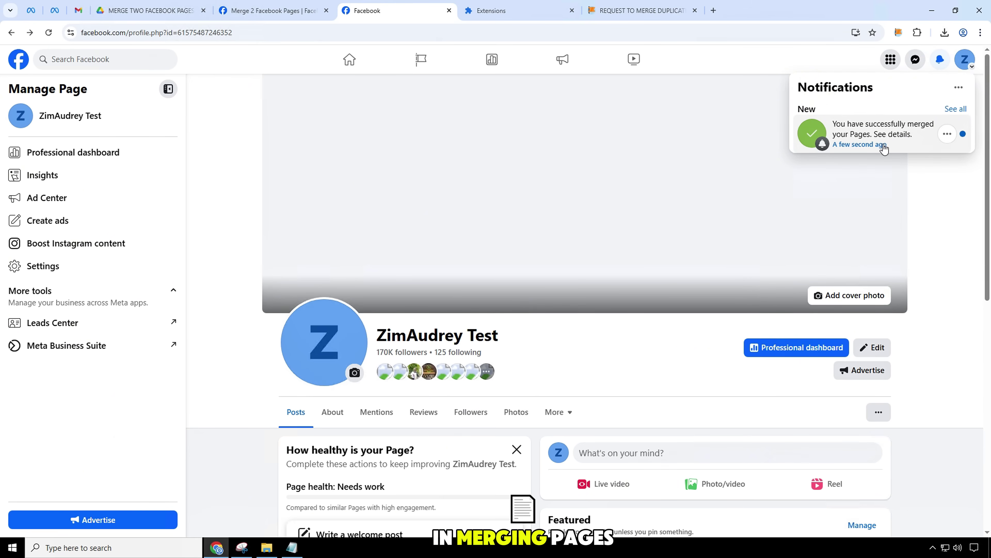